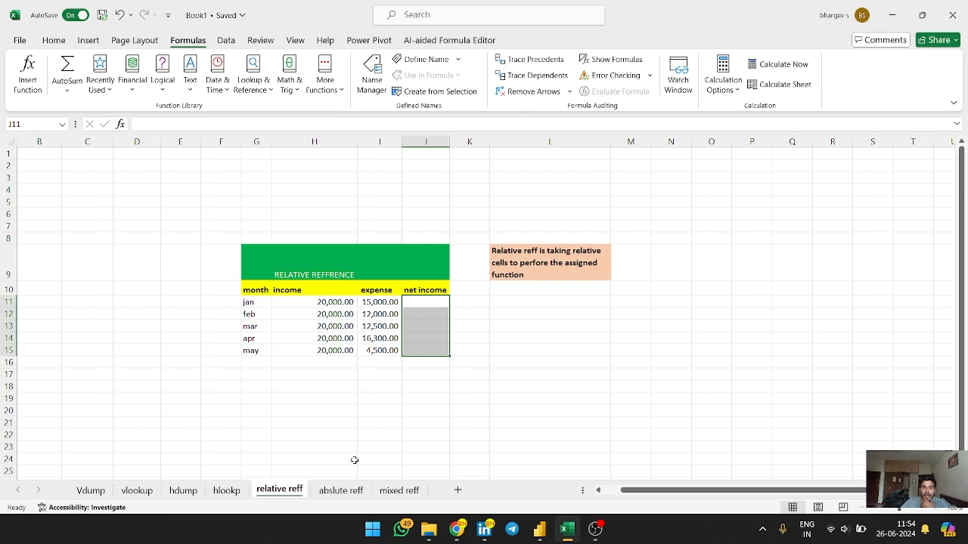
Examine the relative reference table's title, explanatory note and column headers
{"action": "left_click", "coordinate": [524, 365]}
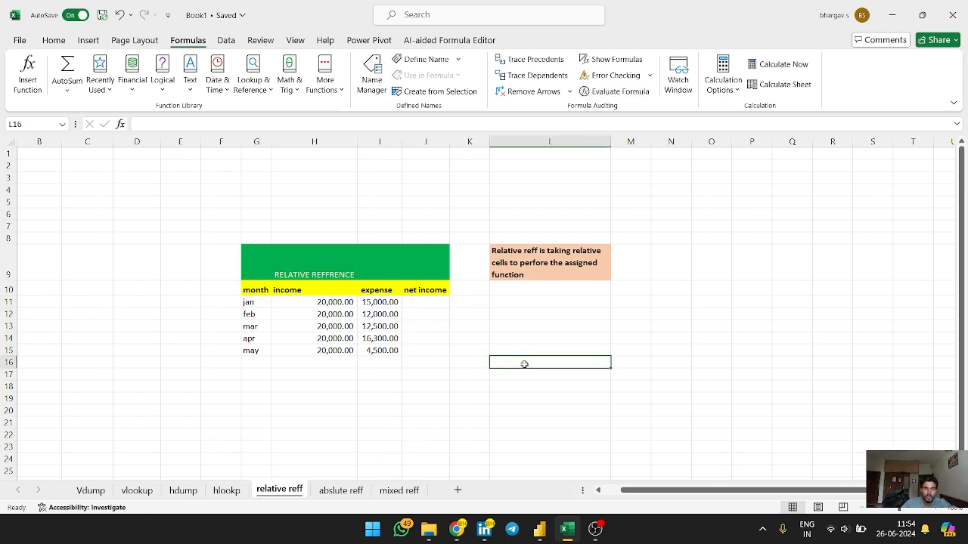
{"action": "left_click", "coordinate": [331, 266]}
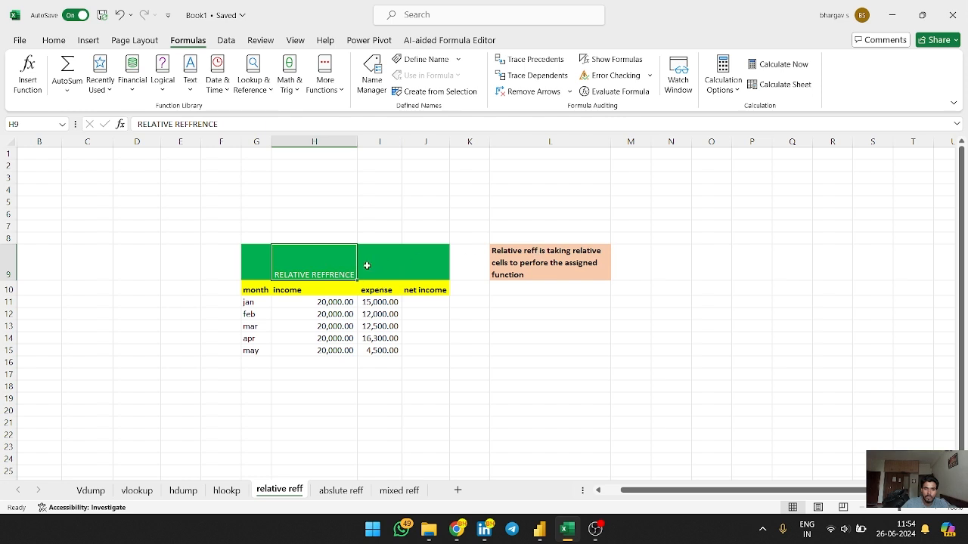
{"action": "left_click", "coordinate": [414, 259]}
{"action": "left_click", "coordinate": [529, 270]}
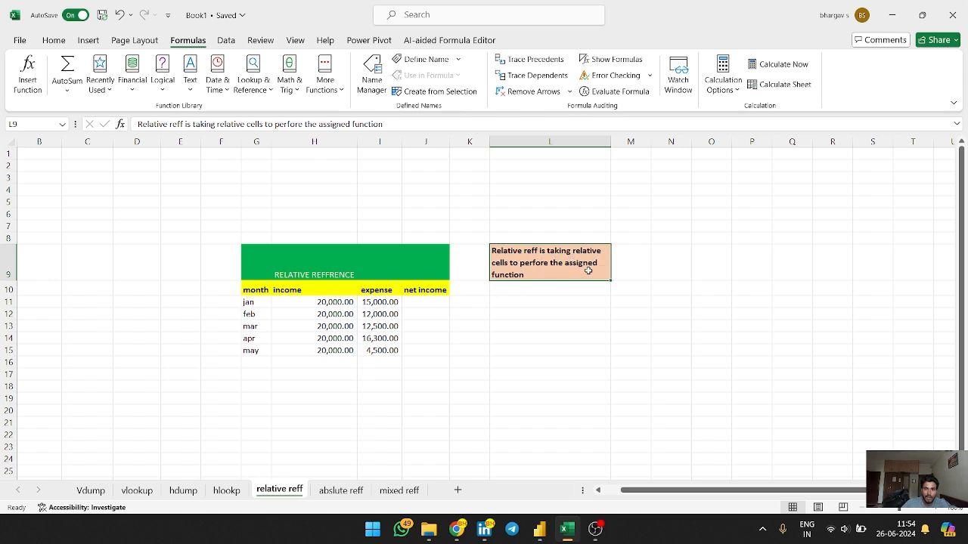
{"action": "left_click", "coordinate": [421, 299]}
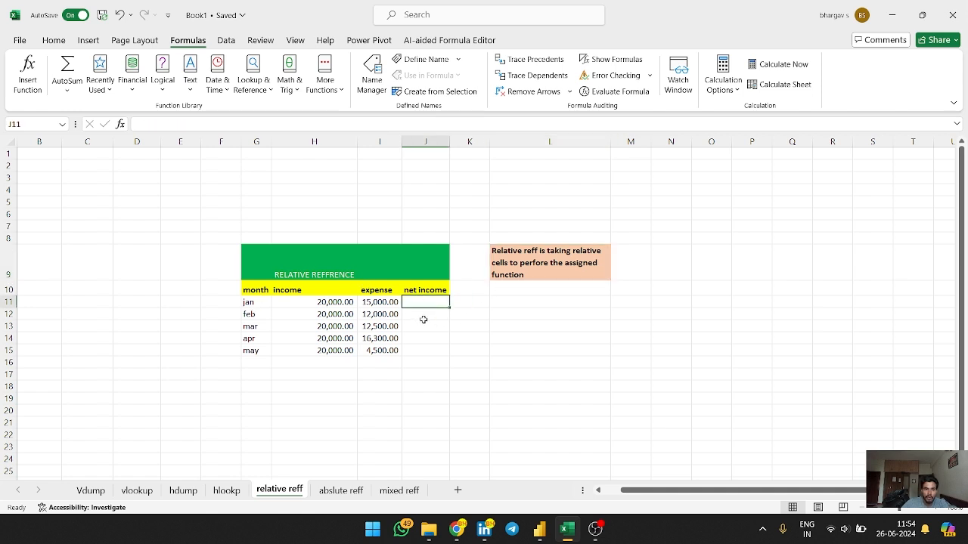
{"action": "left_click", "coordinate": [258, 291]}
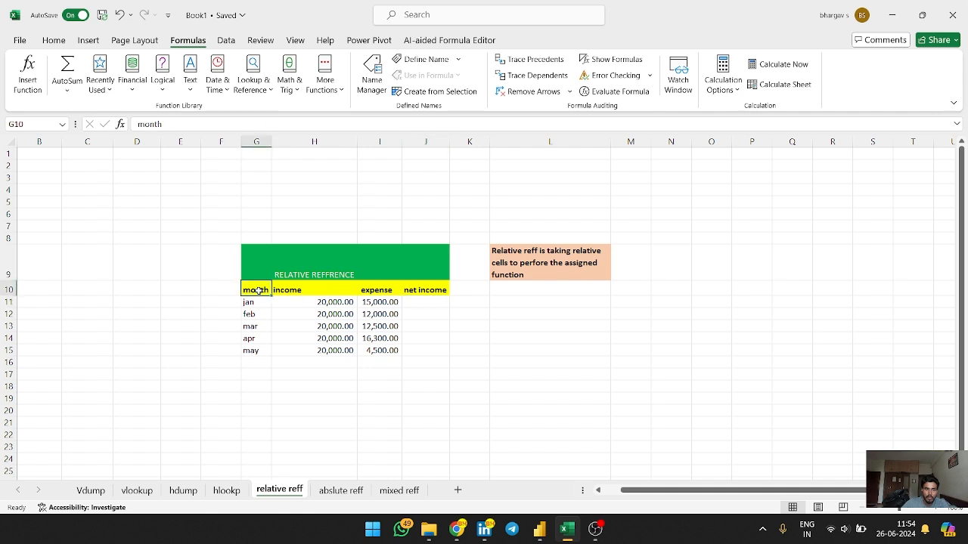
{"action": "left_click", "coordinate": [291, 289]}
{"action": "left_click", "coordinate": [378, 289]}
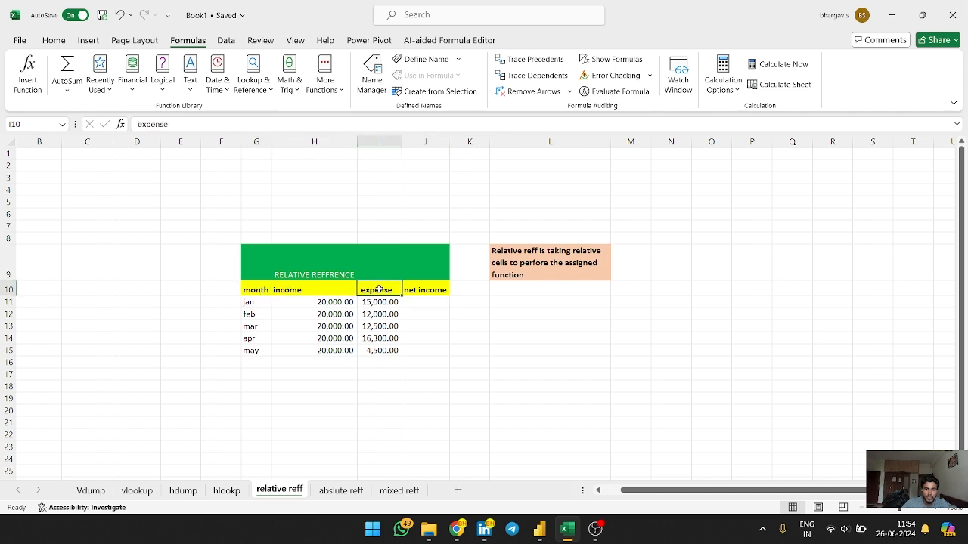
{"action": "left_click", "coordinate": [421, 288]}
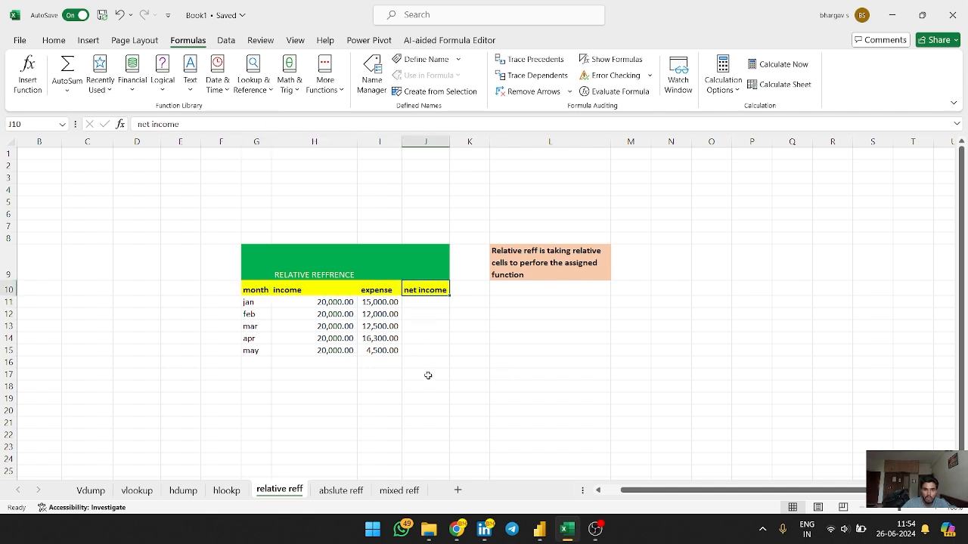
{"action": "left_click", "coordinate": [422, 304]}
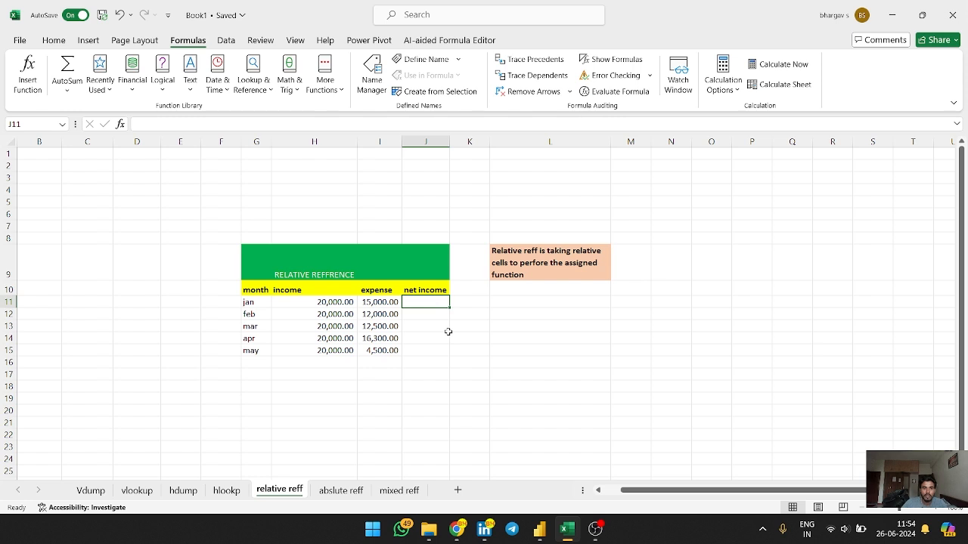
Enter the formula =H11-I11 in the first net income cell to subtract January's expense from income
{"action": "type", "text": "="}
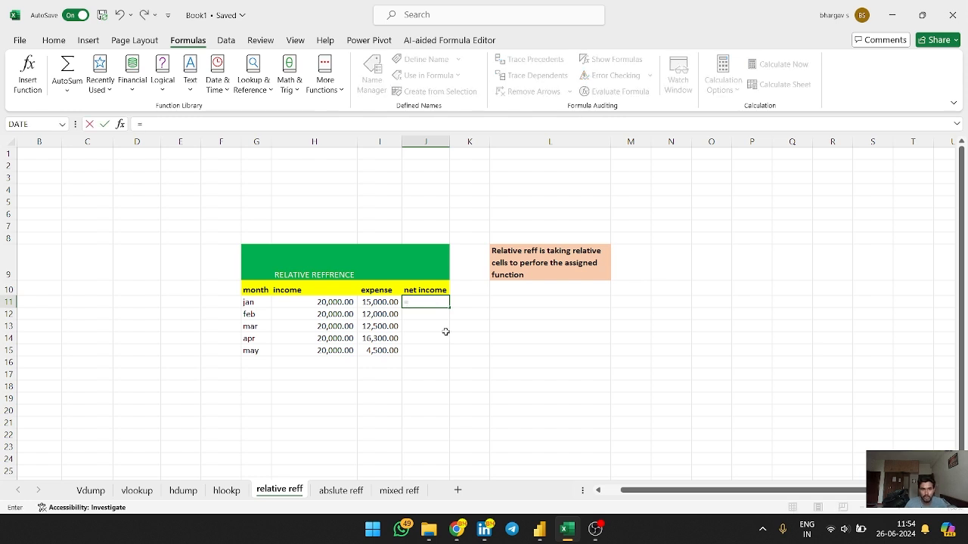
{"action": "left_click", "coordinate": [336, 302]}
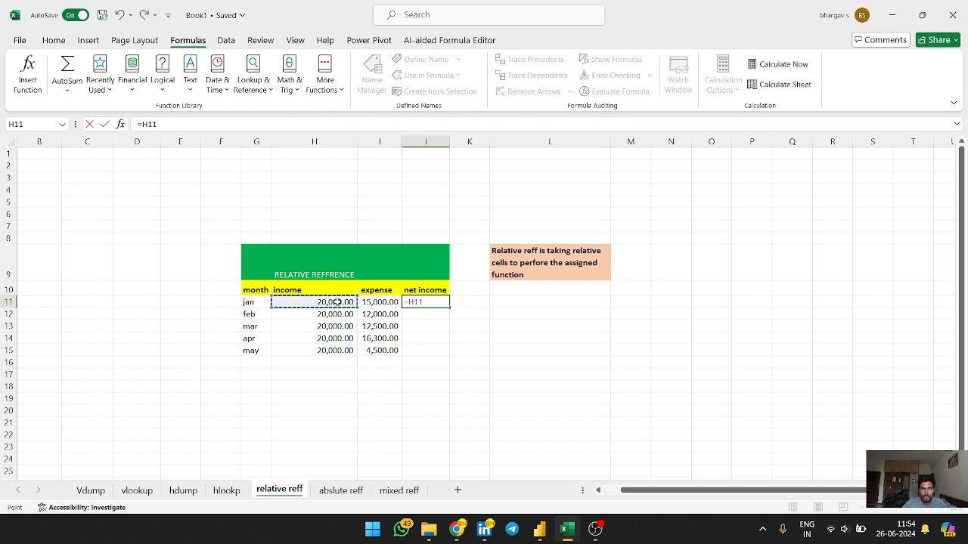
{"action": "type", "text": "-"}
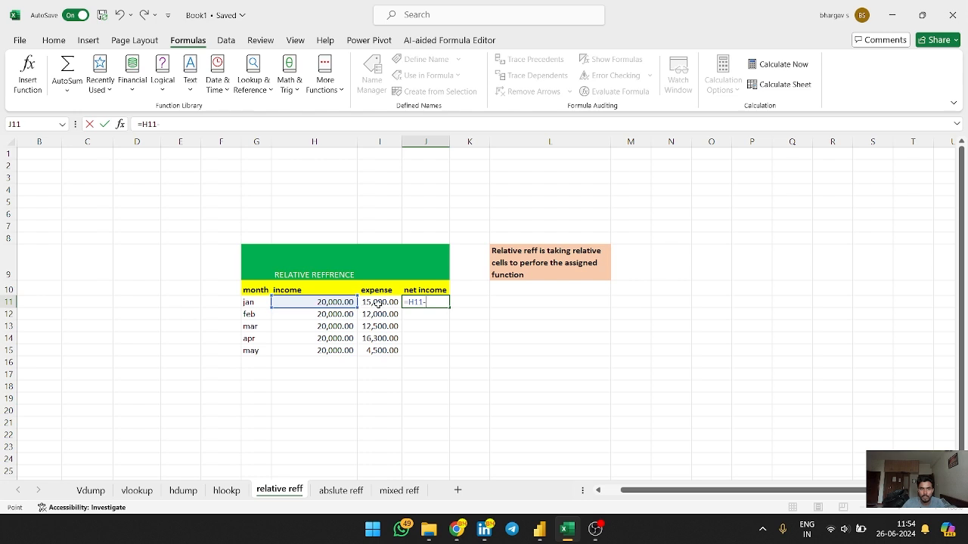
{"action": "left_click", "coordinate": [378, 302]}
{"action": "key", "text": "Return"}
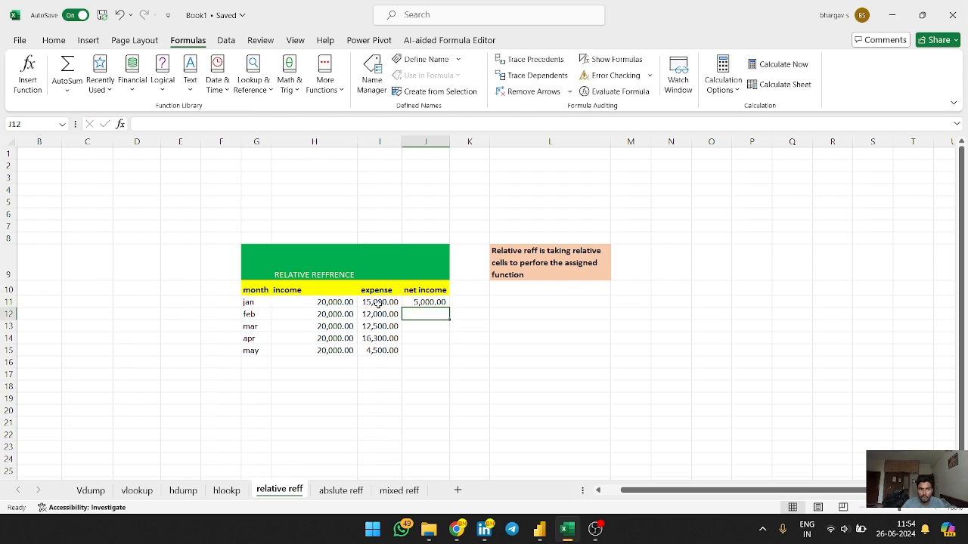
Fill the net income formula down through the May row
{"action": "left_click", "coordinate": [431, 305]}
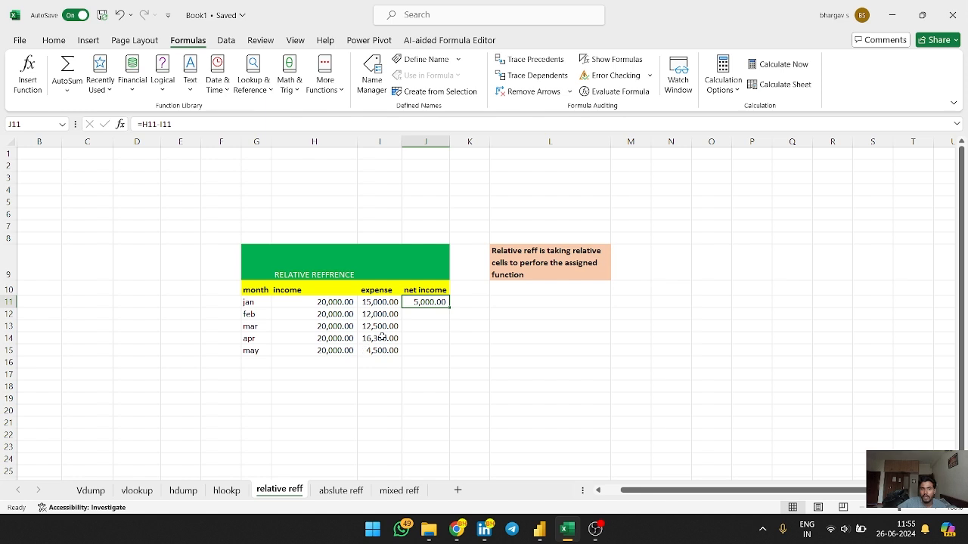
{"action": "left_click", "coordinate": [320, 303]}
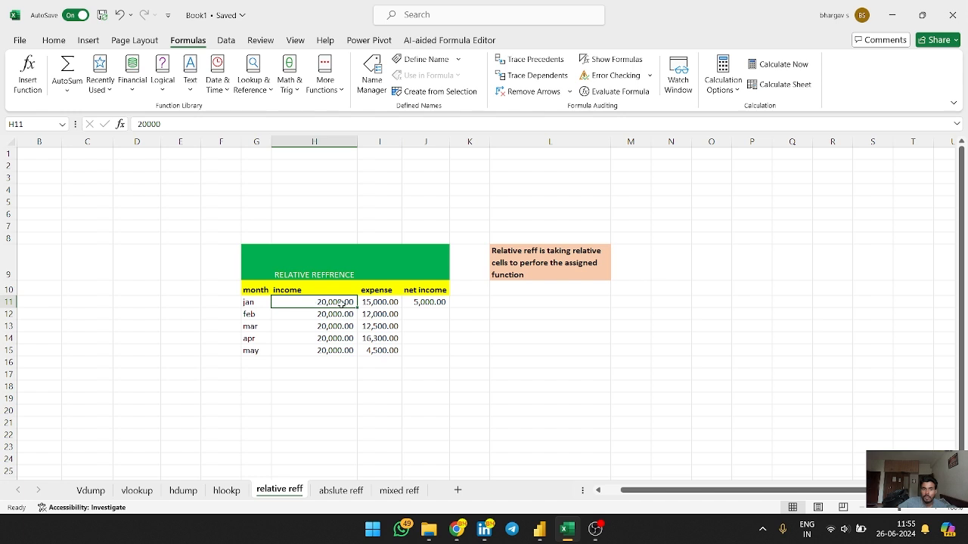
{"action": "left_click", "coordinate": [385, 302]}
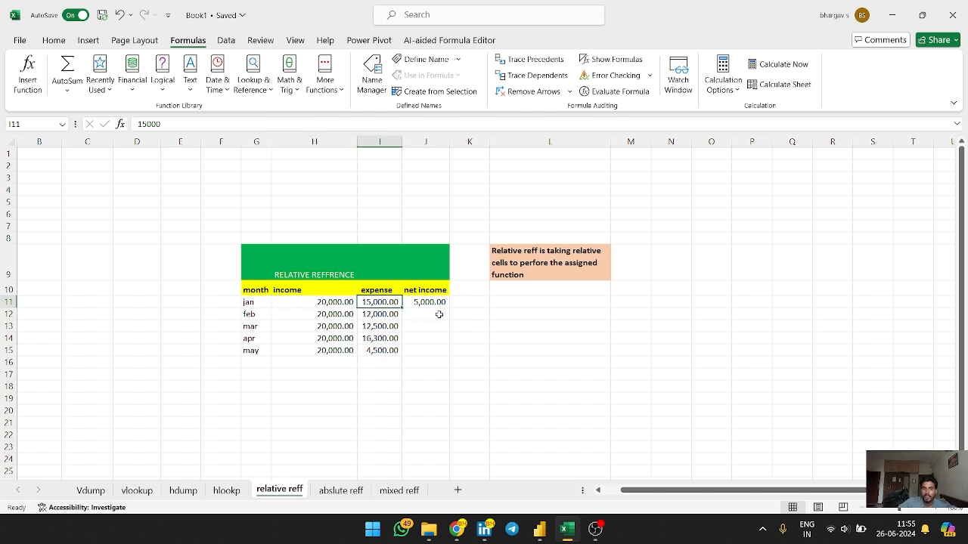
{"action": "left_click", "coordinate": [410, 302]}
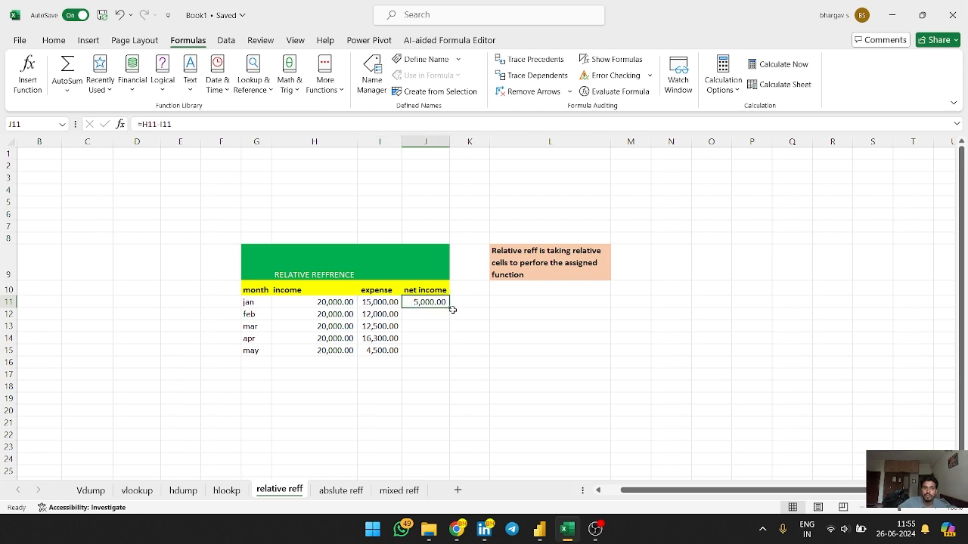
{"action": "left_click_drag", "start_coordinate": [449, 307], "coordinate": [458, 352]}
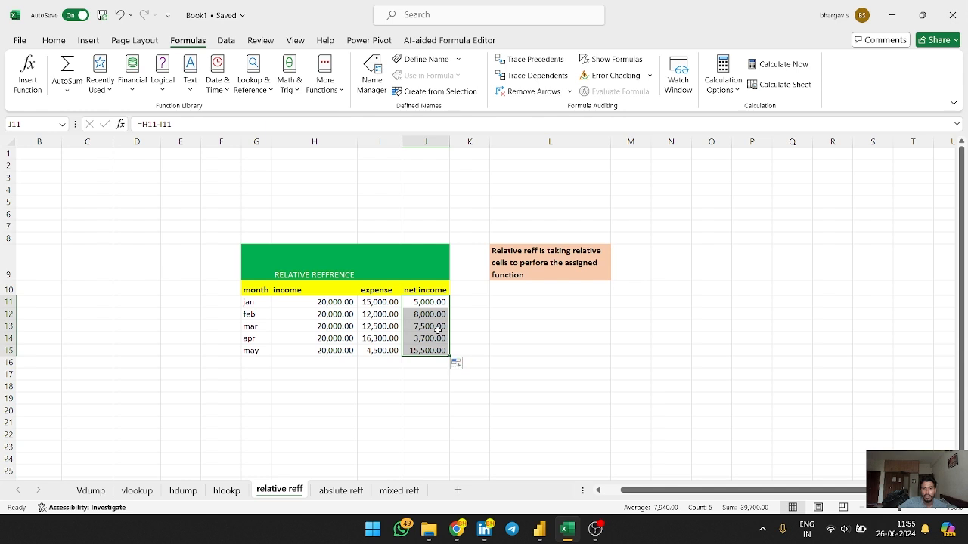
Inspect the copied net income formulas in each month's row
{"action": "left_click", "coordinate": [471, 319]}
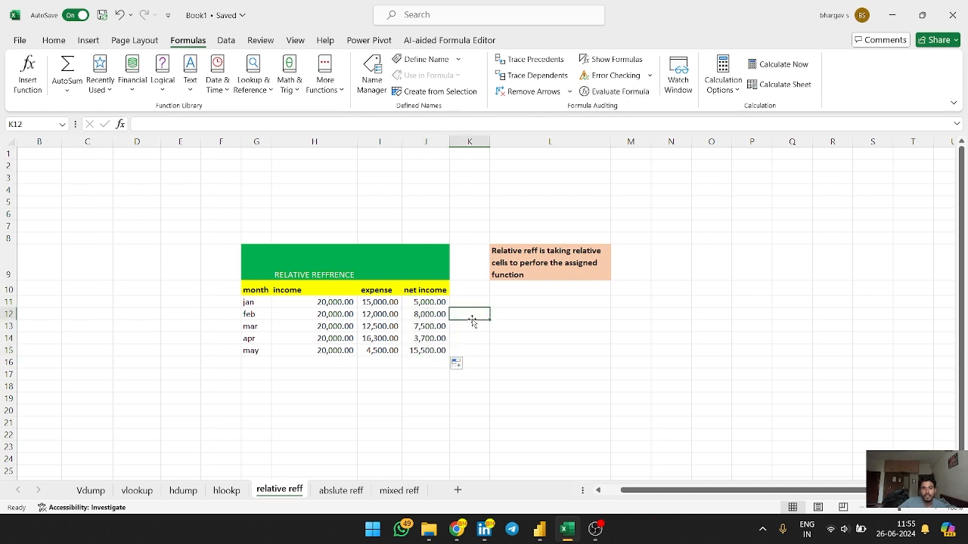
{"action": "left_click", "coordinate": [432, 316]}
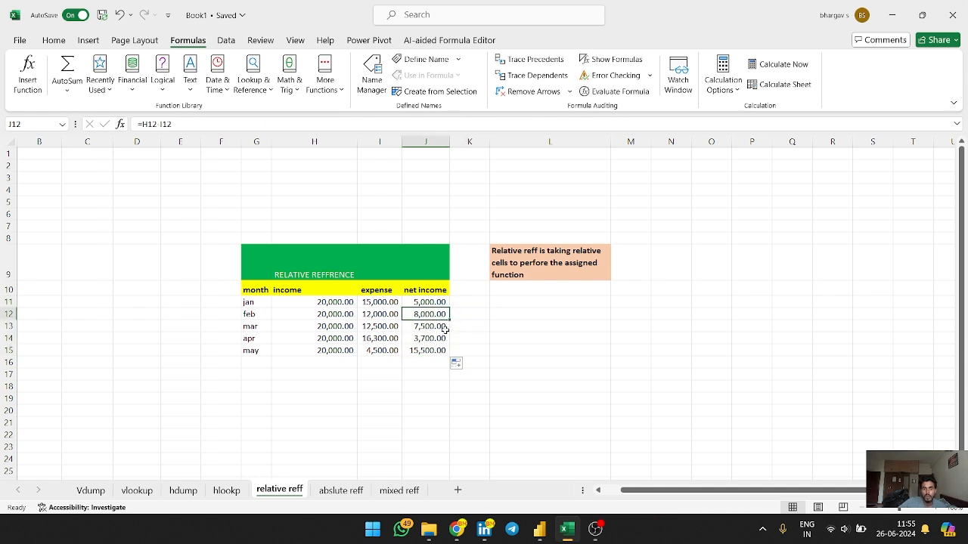
{"action": "left_click", "coordinate": [431, 325]}
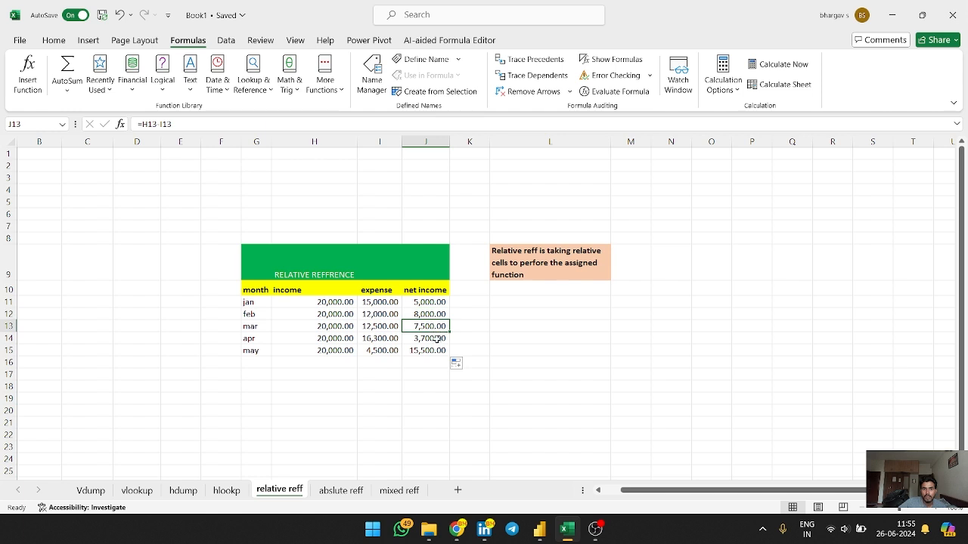
{"action": "left_click", "coordinate": [437, 338]}
{"action": "left_click", "coordinate": [434, 350]}
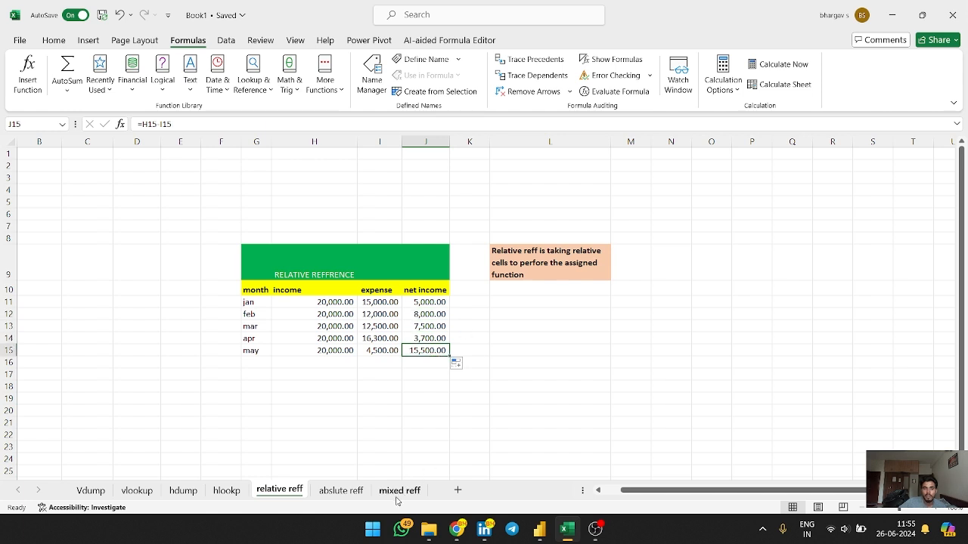
Open the absolute reference sheet and examine its marks table and explanatory note
{"action": "left_click", "coordinate": [341, 491]}
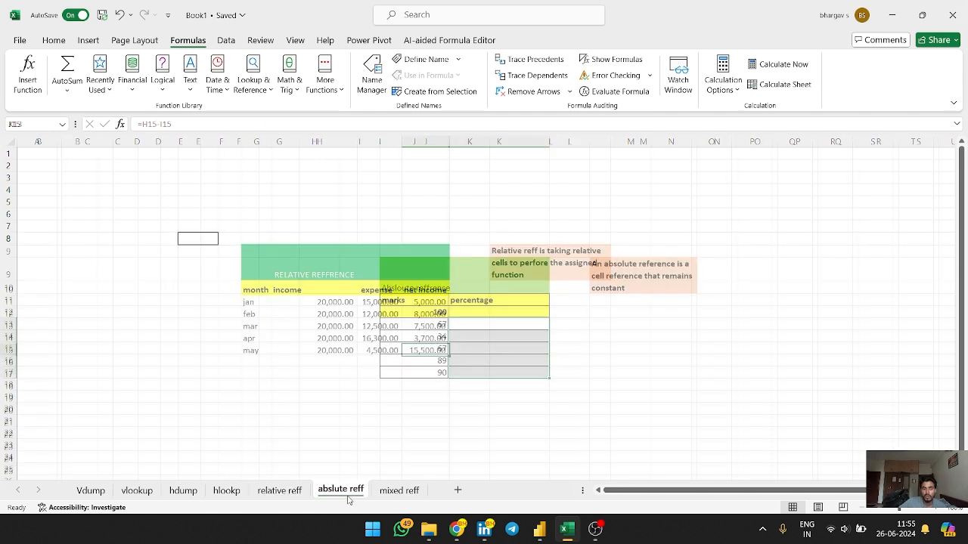
{"action": "left_click", "coordinate": [599, 368]}
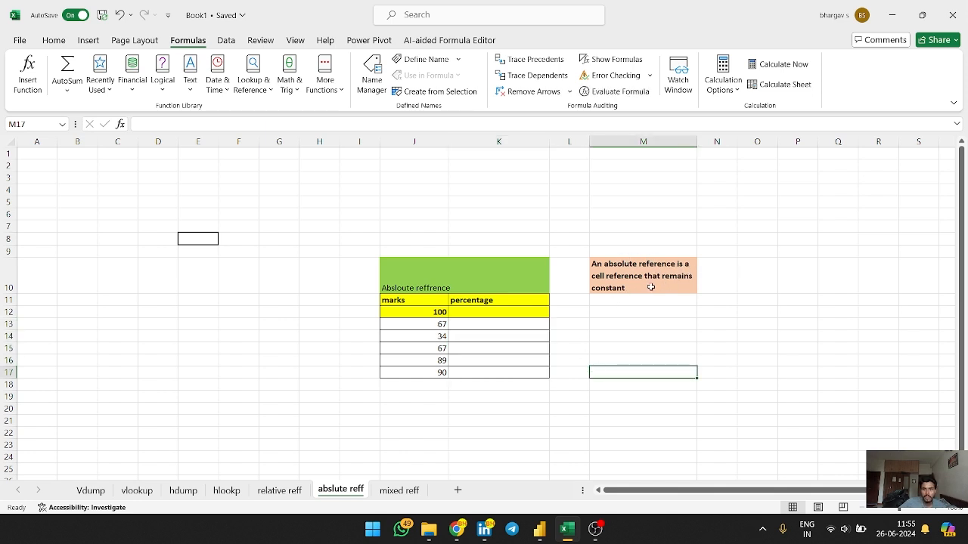
{"action": "left_click", "coordinate": [613, 292]}
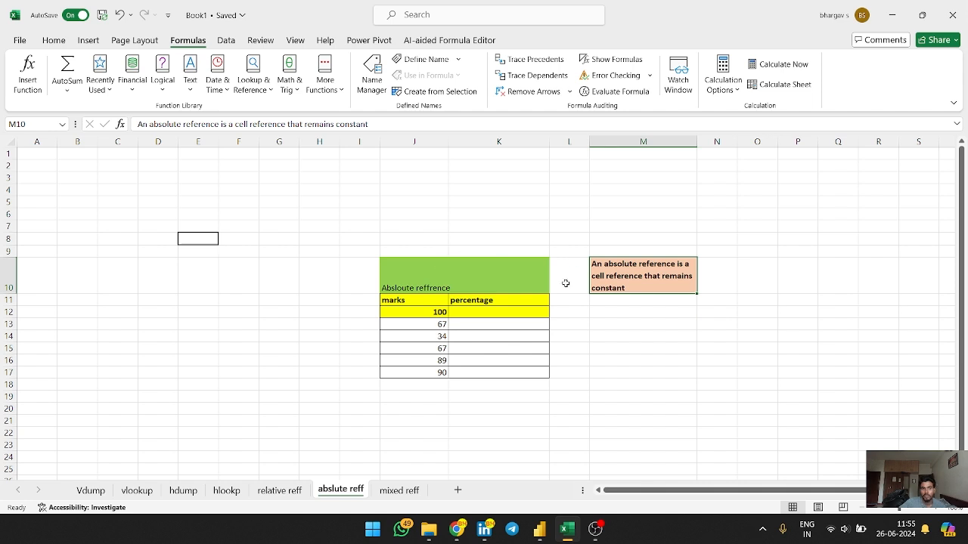
{"action": "left_click", "coordinate": [481, 323]}
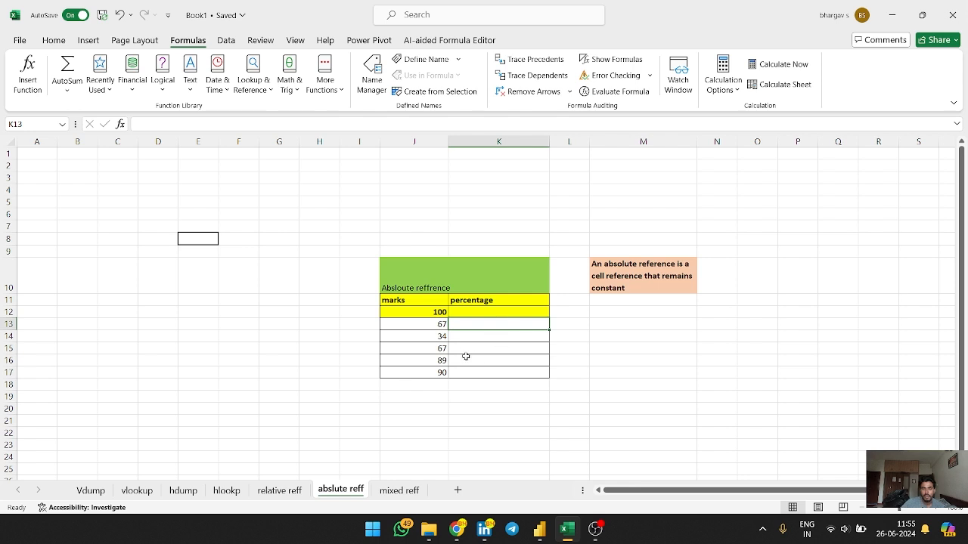
{"action": "left_click", "coordinate": [489, 326]}
{"action": "left_click", "coordinate": [442, 314]}
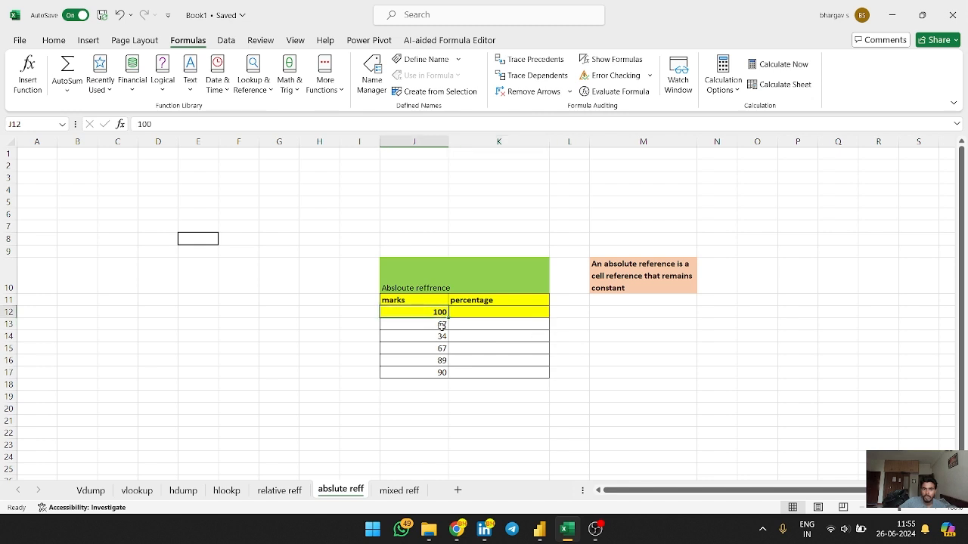
{"action": "left_click", "coordinate": [442, 325]}
{"action": "left_click", "coordinate": [443, 336]}
{"action": "left_click", "coordinate": [444, 349]}
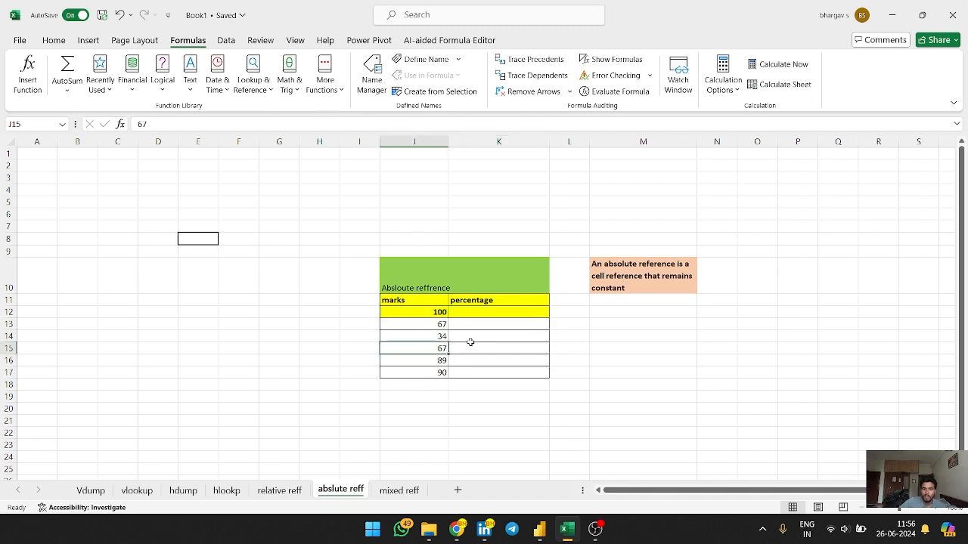
{"action": "left_click", "coordinate": [481, 325]}
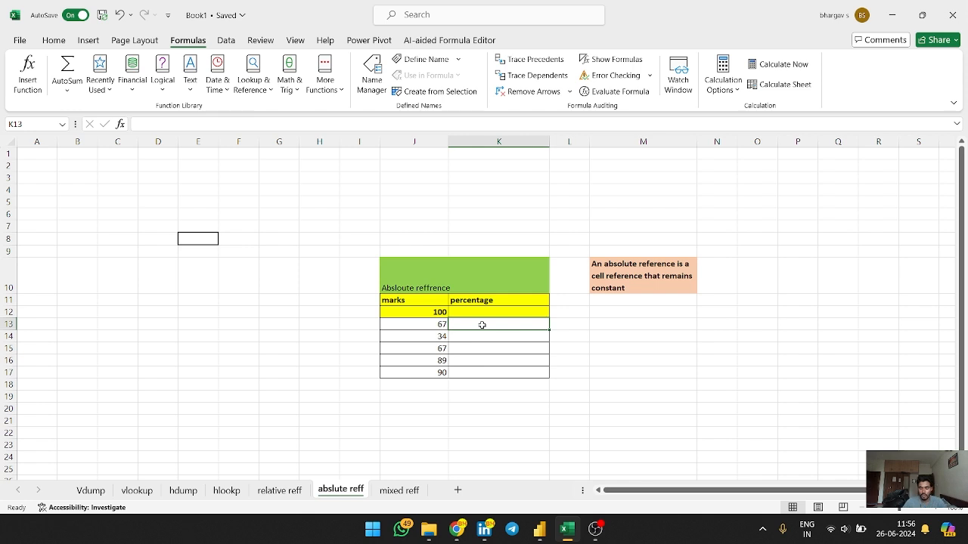
Enter the formula =J13/J12 in the first percentage cell, dividing the mark by the 100 total
{"action": "type", "text": "="}
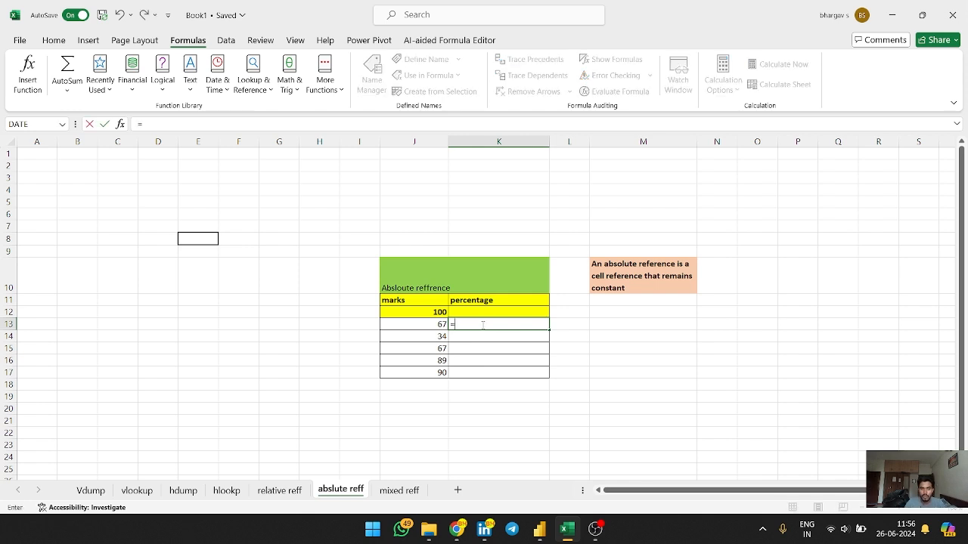
{"action": "left_click", "coordinate": [425, 325]}
{"action": "type", "text": "/"}
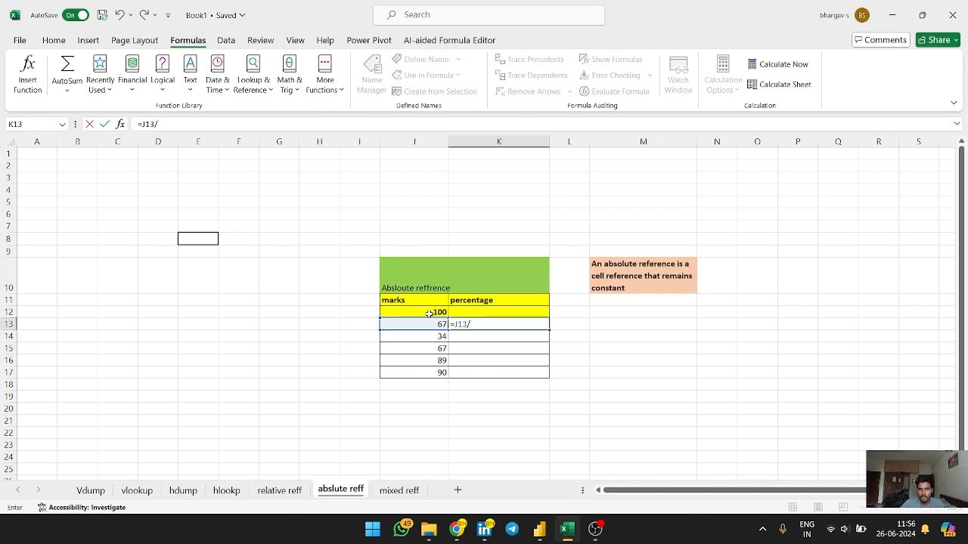
{"action": "left_click", "coordinate": [429, 313]}
{"action": "key", "text": "F4"}
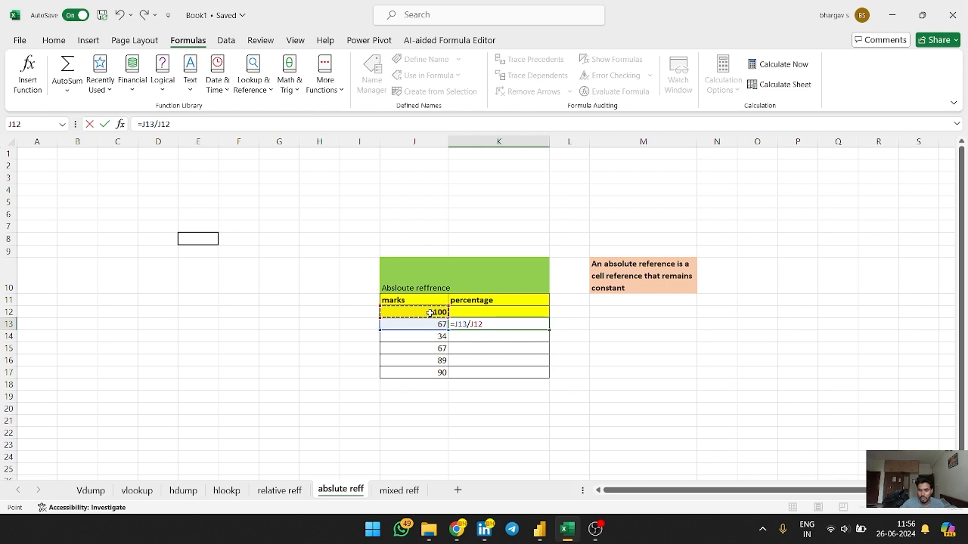
{"action": "key", "text": "Return"}
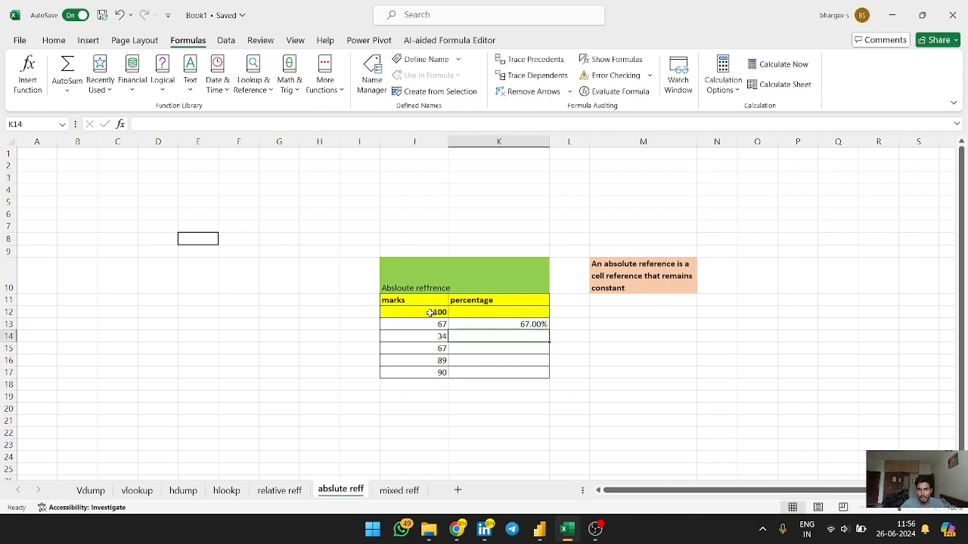
Fill the percentage formula down one row and show the sheet's formulas
{"action": "left_click", "coordinate": [522, 324]}
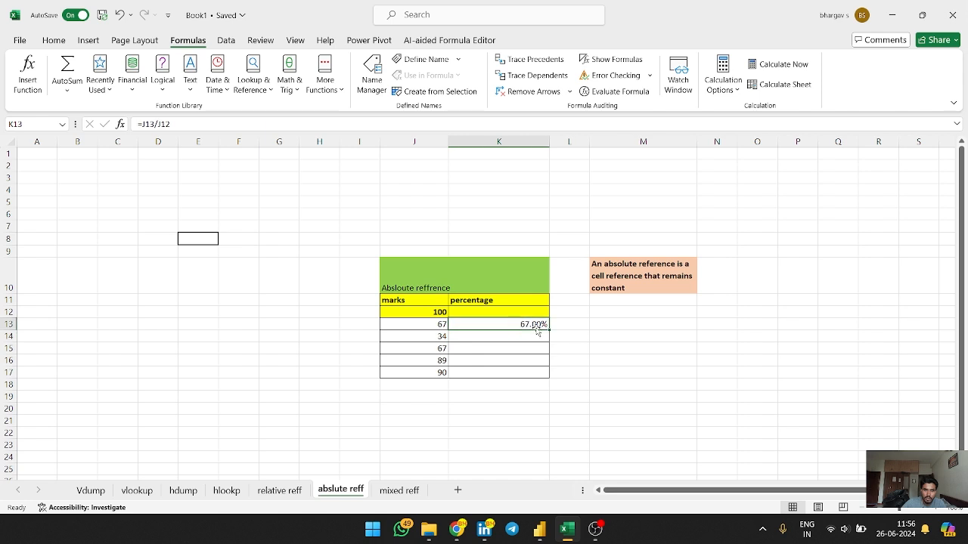
{"action": "left_click_drag", "start_coordinate": [549, 329], "coordinate": [549, 342]}
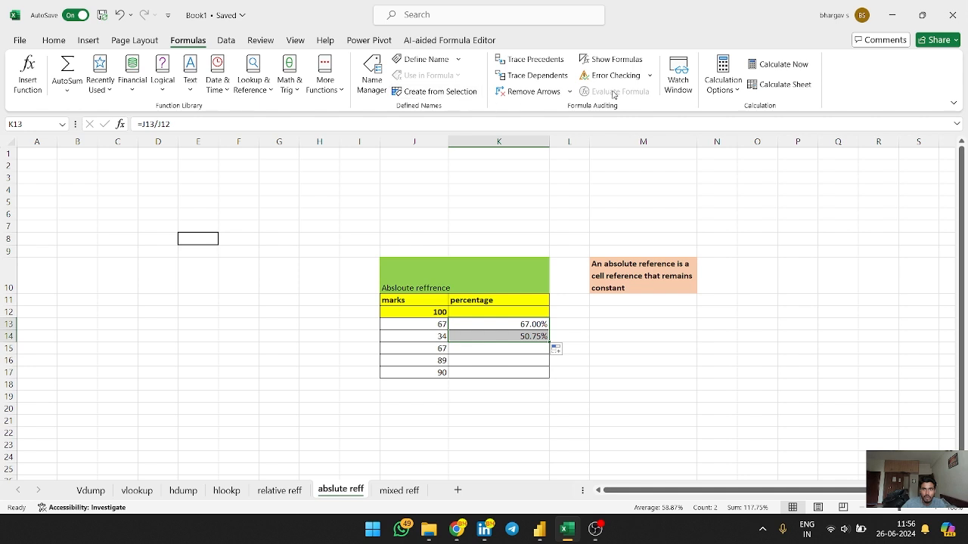
{"action": "left_click", "coordinate": [616, 65]}
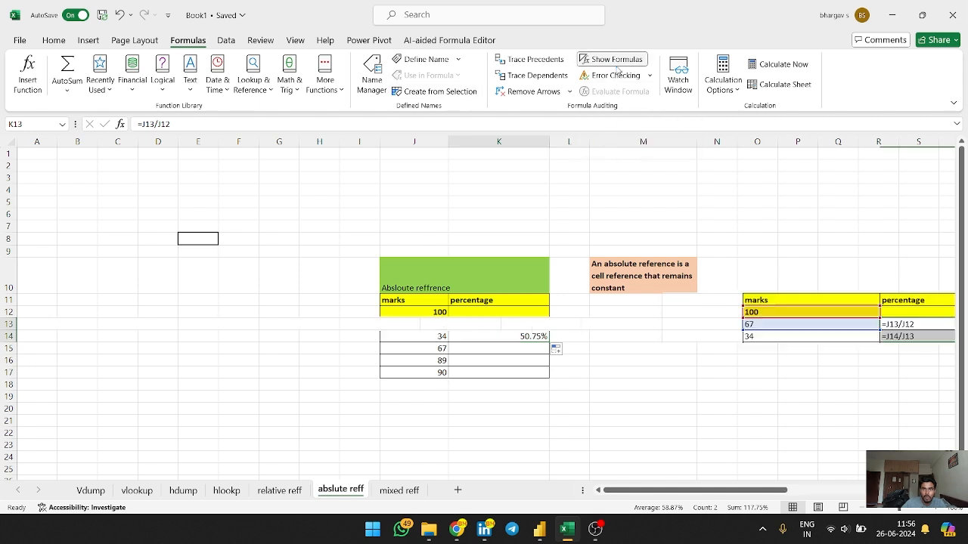
Examine the relative percentage formulas in both rows, then switch back to showing values
{"action": "left_click_drag", "start_coordinate": [718, 492], "coordinate": [770, 493]}
{"action": "left_click", "coordinate": [741, 325]}
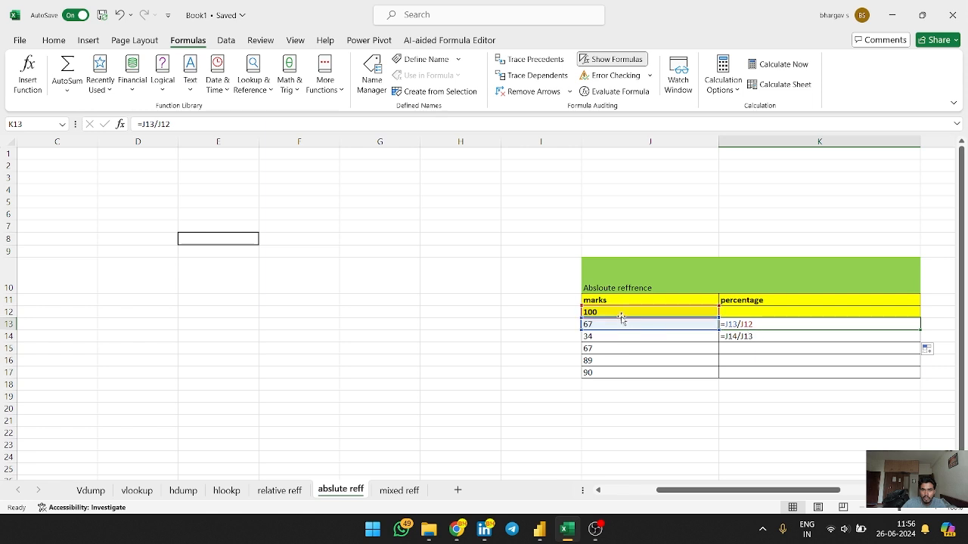
{"action": "left_click", "coordinate": [756, 338]}
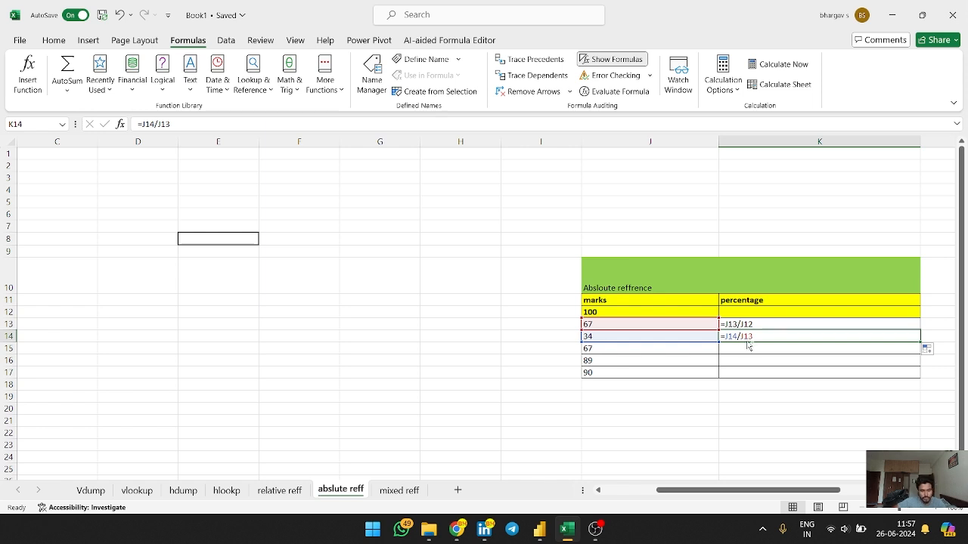
{"action": "key", "text": "ctrl+grave"}
Clear the two percentage formulas from the marks table
{"action": "left_click", "coordinate": [443, 324]}
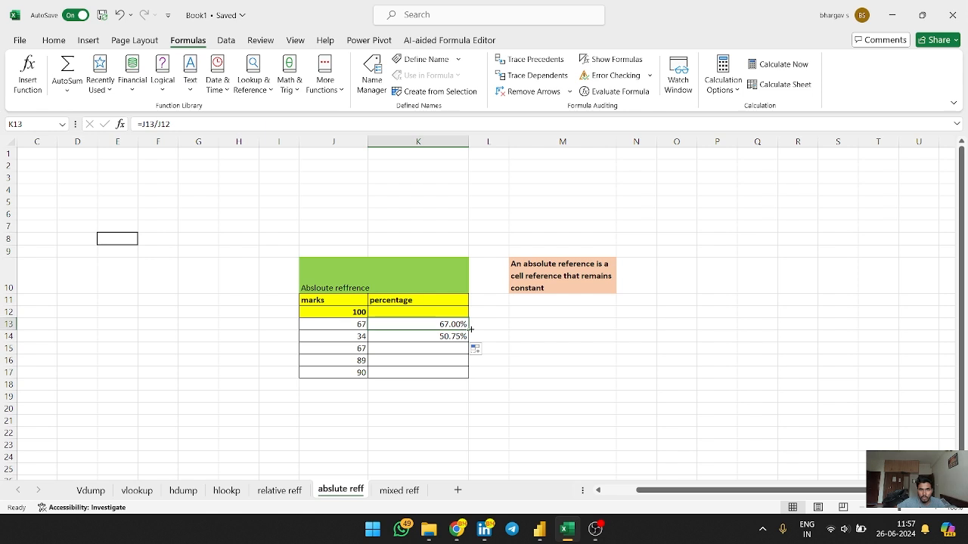
{"action": "left_click_drag", "start_coordinate": [469, 331], "coordinate": [470, 338]}
{"action": "key", "text": "Delete"}
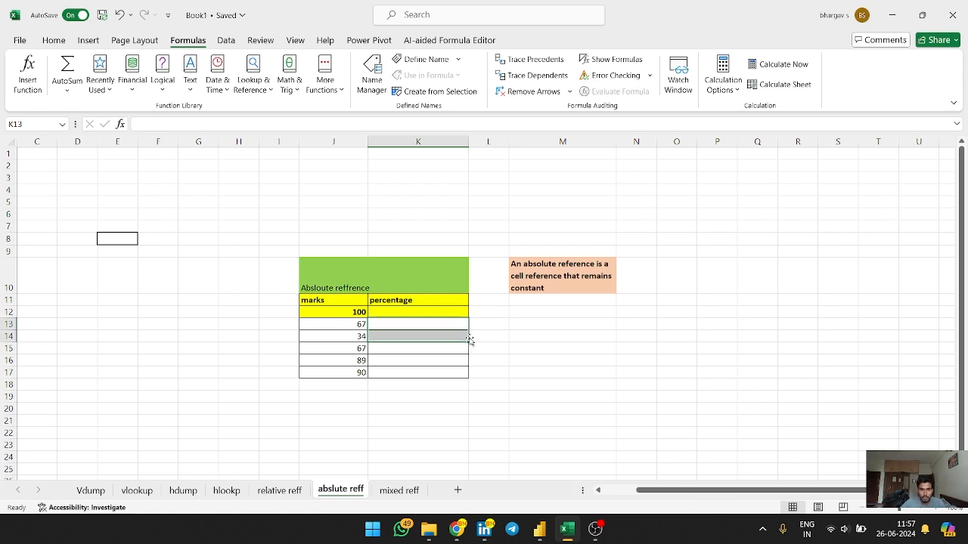
Enter =J13/$J$12 in the first percentage cell, locking the 100 total with an absolute reference
{"action": "left_click", "coordinate": [457, 324]}
{"action": "type", "text": "="}
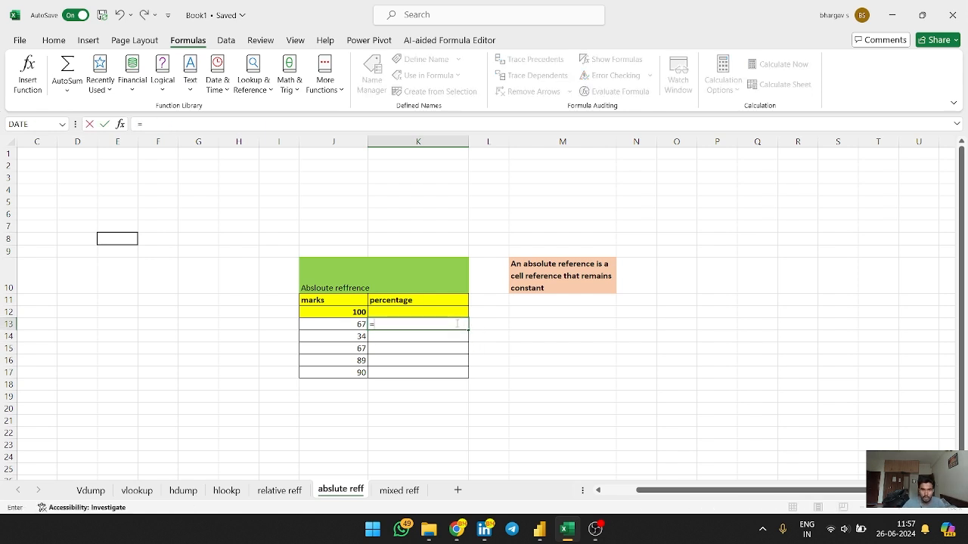
{"action": "left_click", "coordinate": [319, 324]}
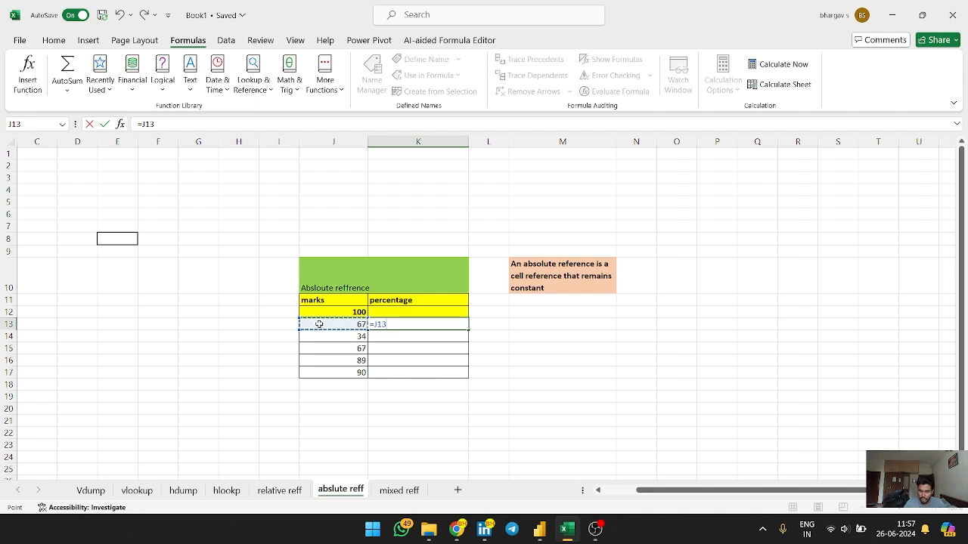
{"action": "type", "text": "/"}
{"action": "left_click", "coordinate": [343, 312]}
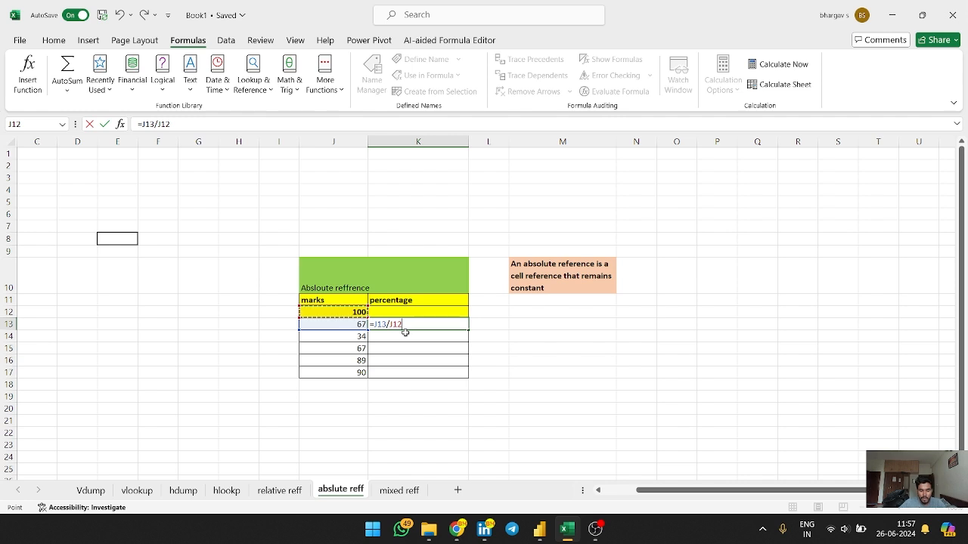
{"action": "key", "text": "F4"}
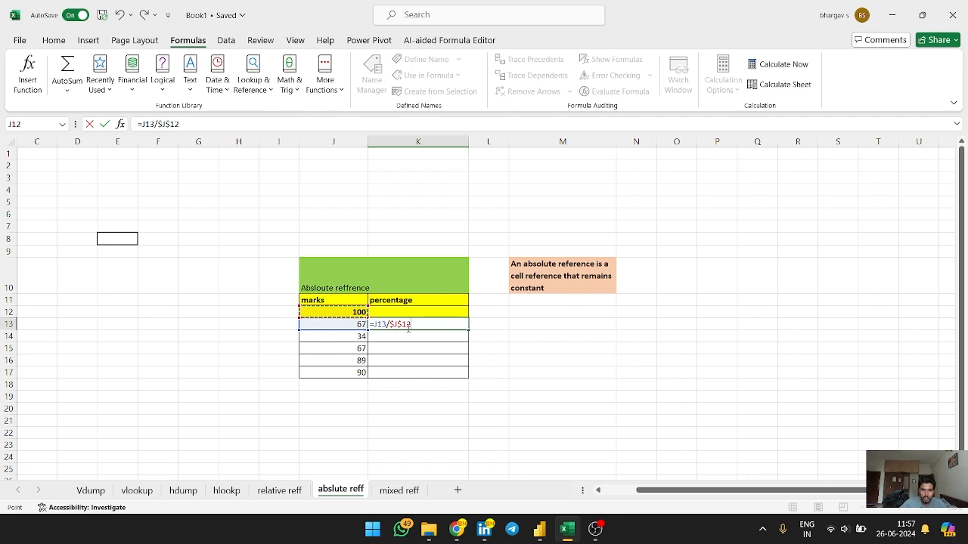
{"action": "key", "text": "F4"}
{"action": "key", "text": "F4"}
{"action": "key", "text": "F4"}
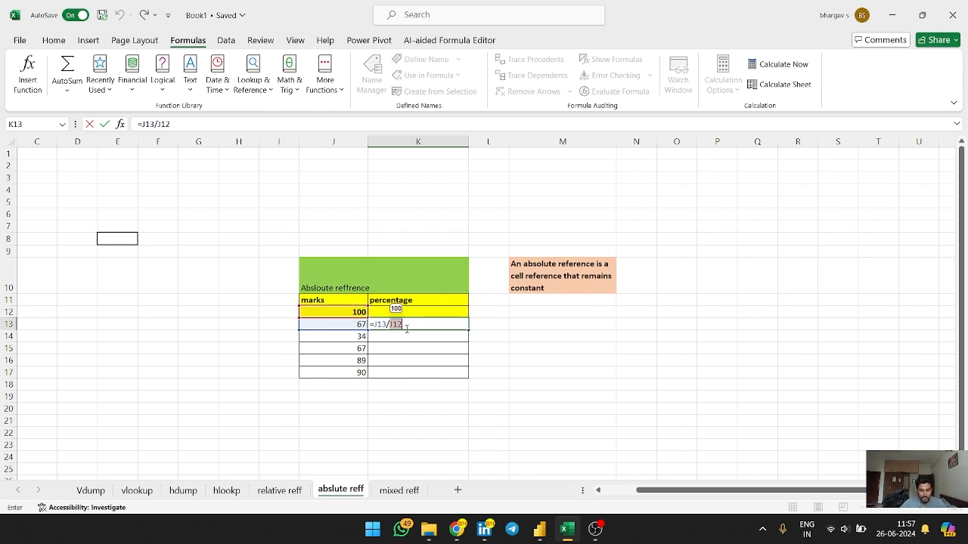
{"action": "key", "text": "F4"}
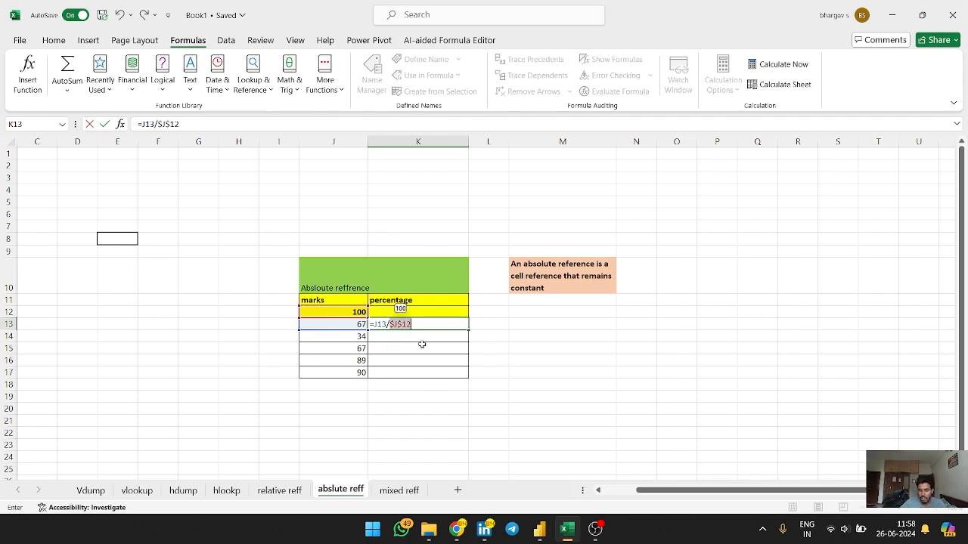
{"action": "key", "text": "ctrl+Return"}
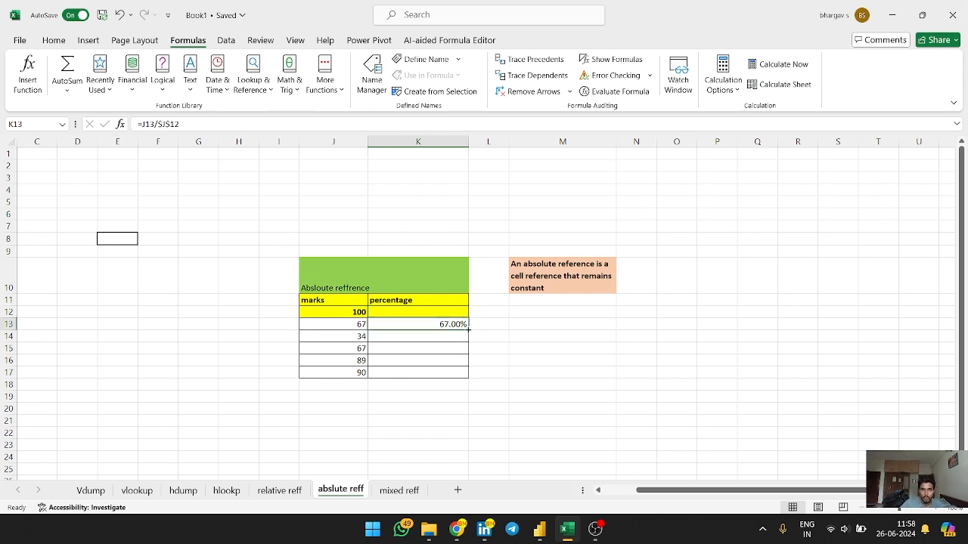
Fill the absolute-reference percentage formula down through row 17
{"action": "left_click_drag", "start_coordinate": [468, 327], "coordinate": [468, 376]}
{"action": "left_click", "coordinate": [510, 369]}
{"action": "left_click", "coordinate": [408, 342]}
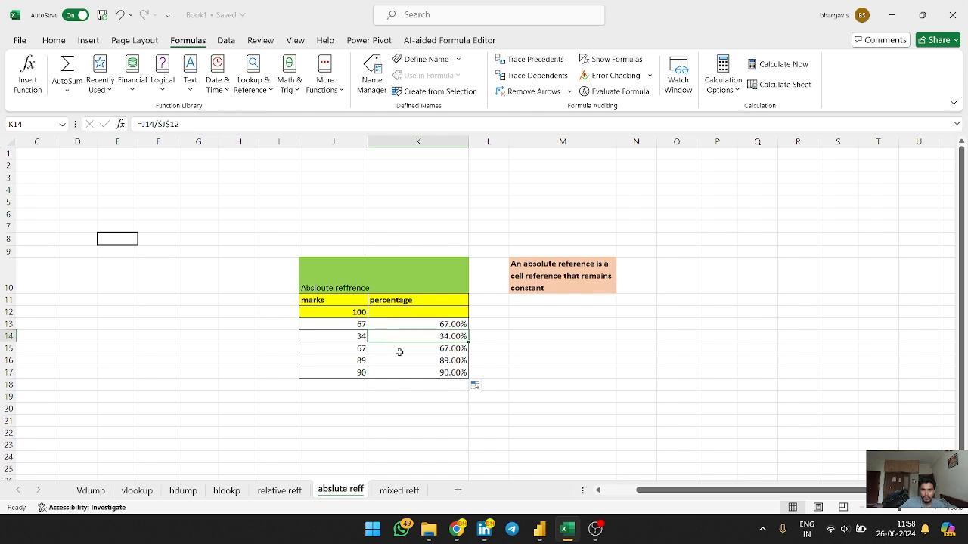
Inspect the copied percentage formula in row 15 and dismiss the security pop-up
{"action": "left_click", "coordinate": [358, 353]}
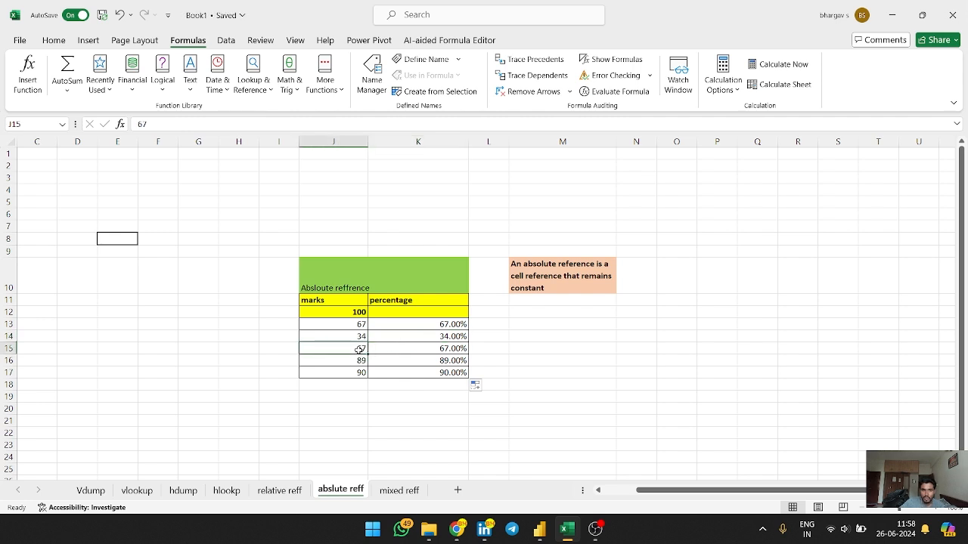
{"action": "left_click", "coordinate": [435, 350]}
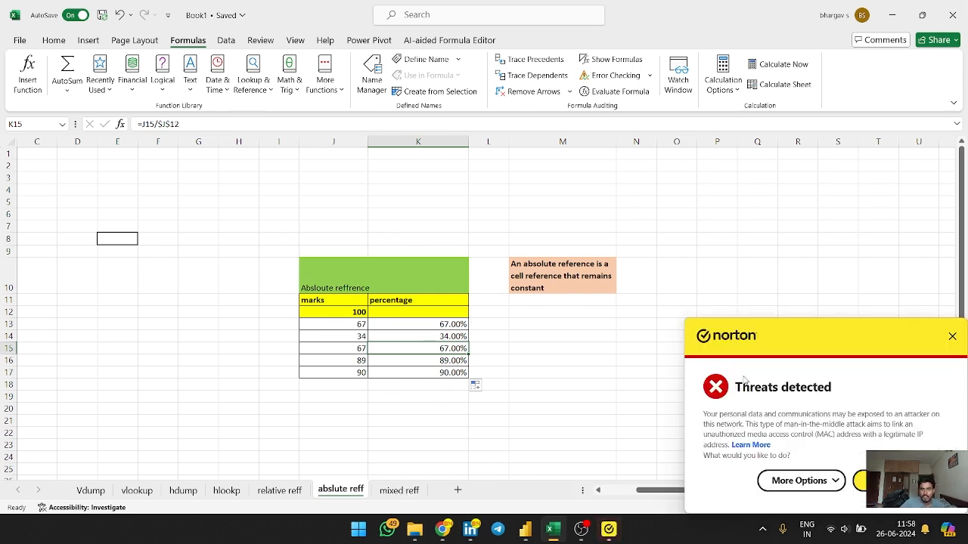
{"action": "left_click", "coordinate": [950, 338]}
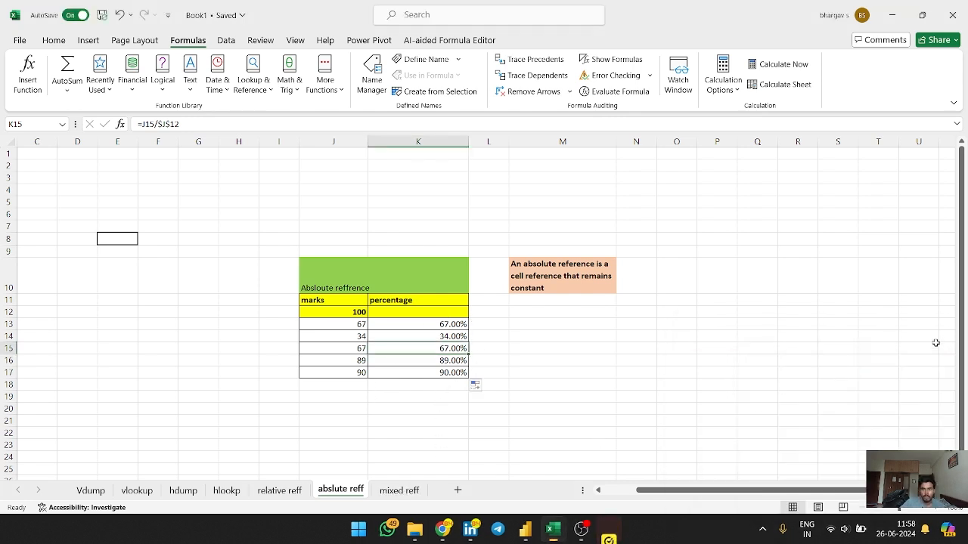
Open the mixed reference sheet and examine its row and column data table
{"action": "left_click", "coordinate": [387, 492]}
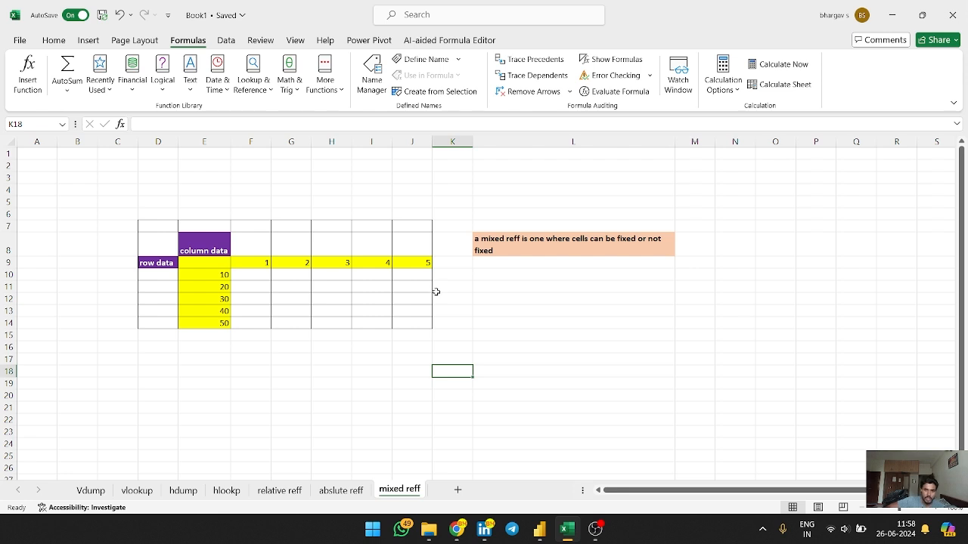
{"action": "left_click", "coordinate": [248, 278]}
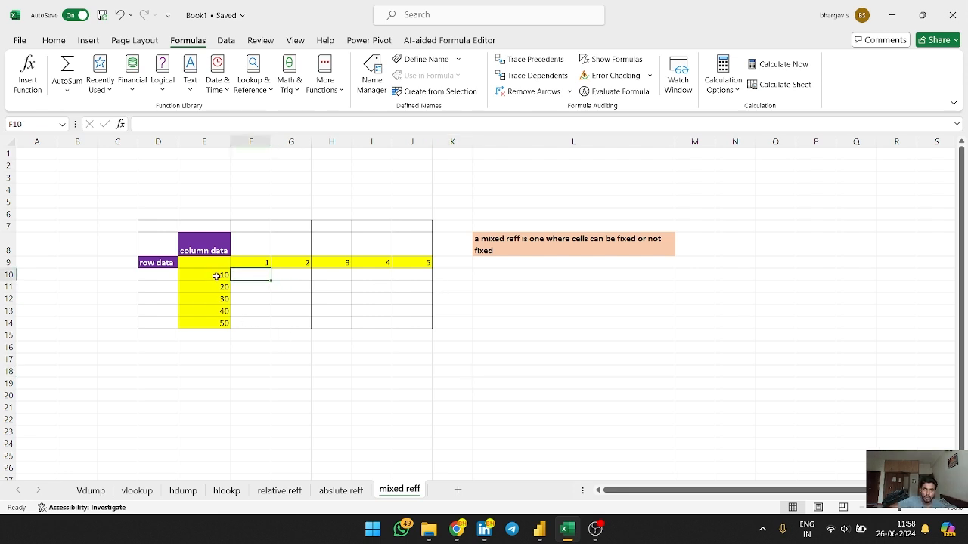
{"action": "left_click", "coordinate": [216, 275]}
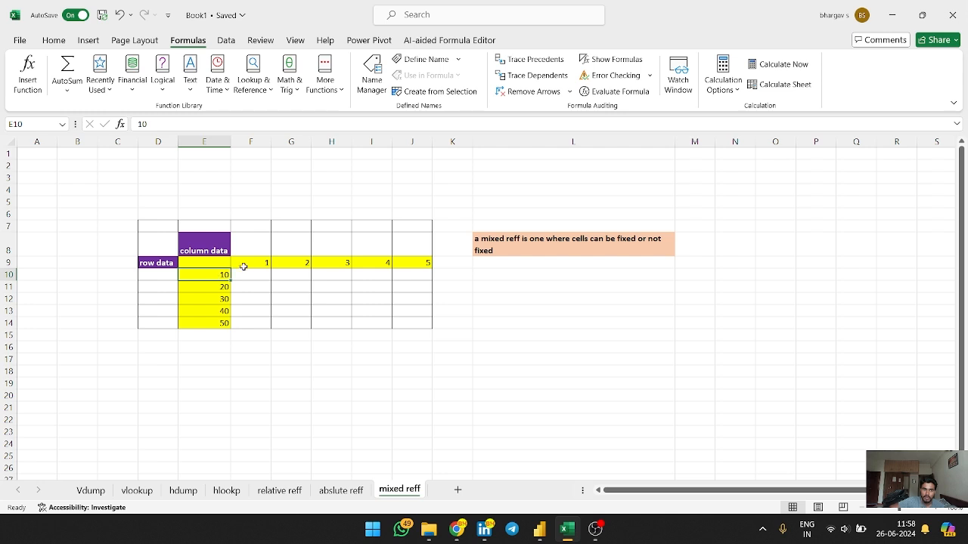
{"action": "left_click", "coordinate": [247, 264]}
{"action": "left_click", "coordinate": [249, 275]}
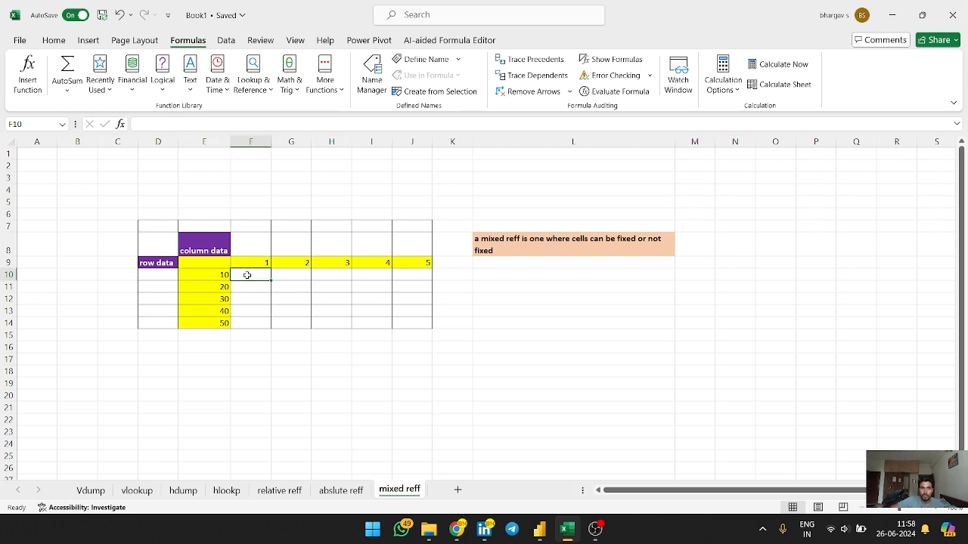
Enter =E10*F9 in the first product cell and fill it down to row 14
{"action": "type", "text": "=10"}
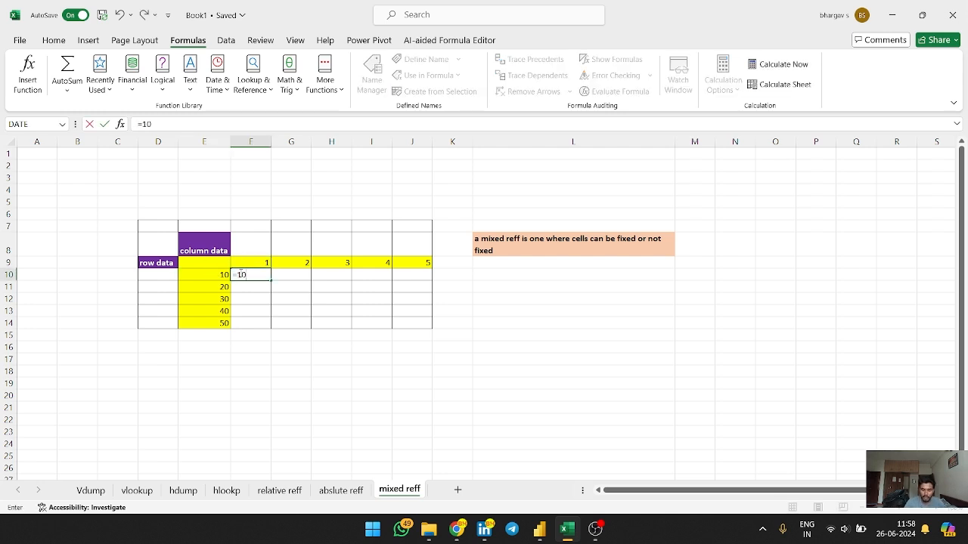
{"action": "key", "text": "BackSpace"}
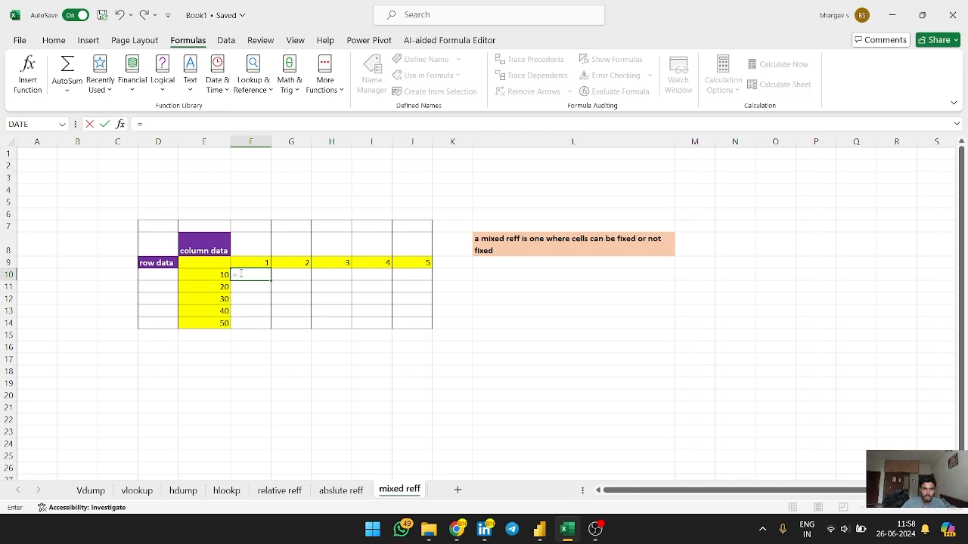
{"action": "left_click", "coordinate": [224, 275]}
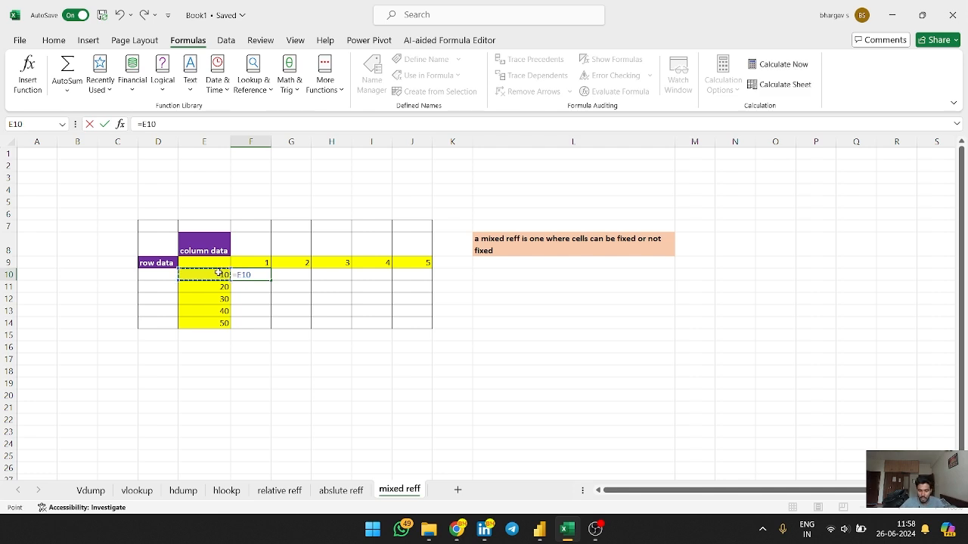
{"action": "type", "text": "*"}
{"action": "left_click", "coordinate": [259, 262]}
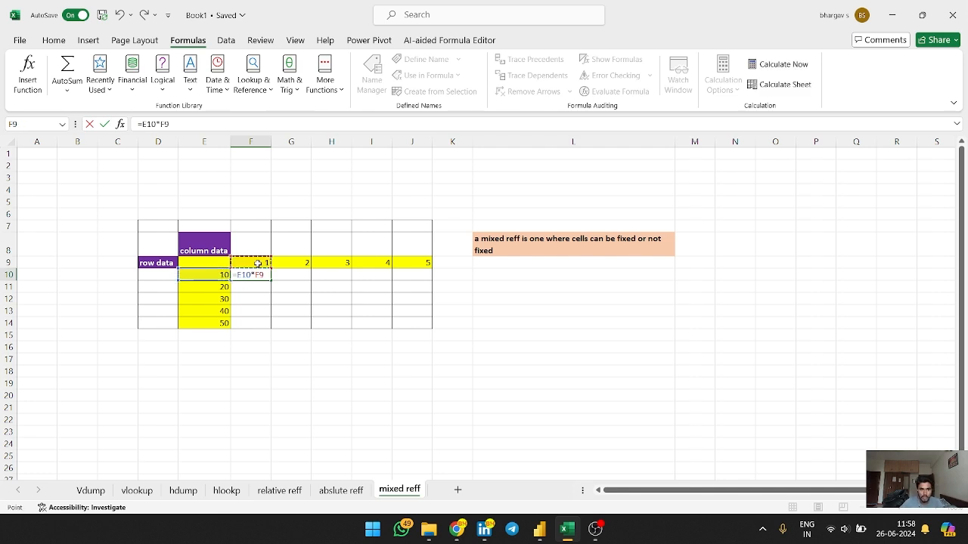
{"action": "key", "text": "Return"}
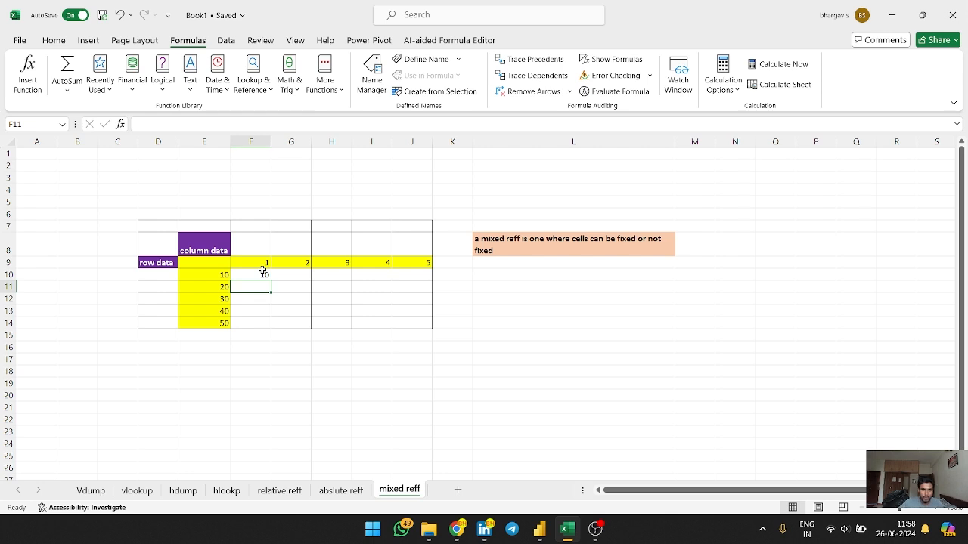
{"action": "left_click", "coordinate": [259, 275]}
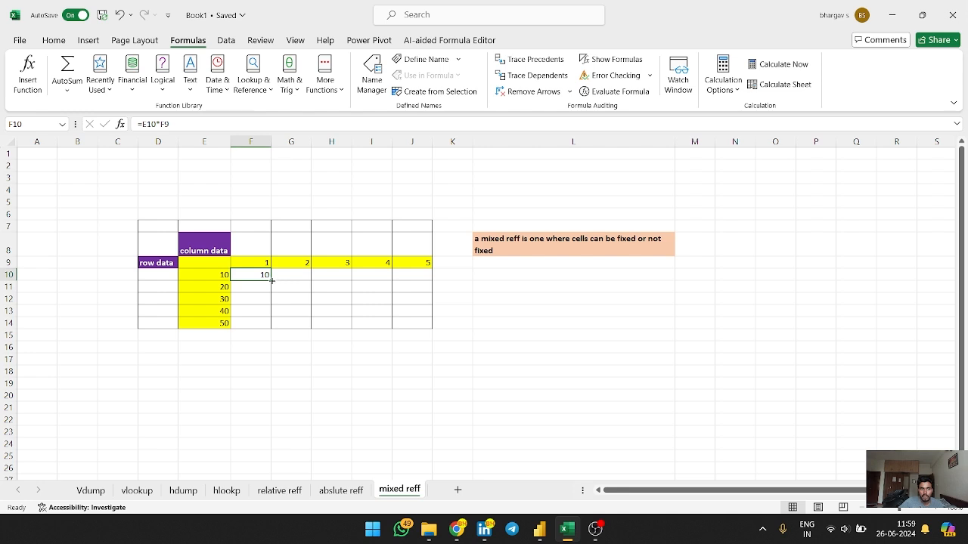
{"action": "left_click_drag", "start_coordinate": [271, 280], "coordinate": [264, 325]}
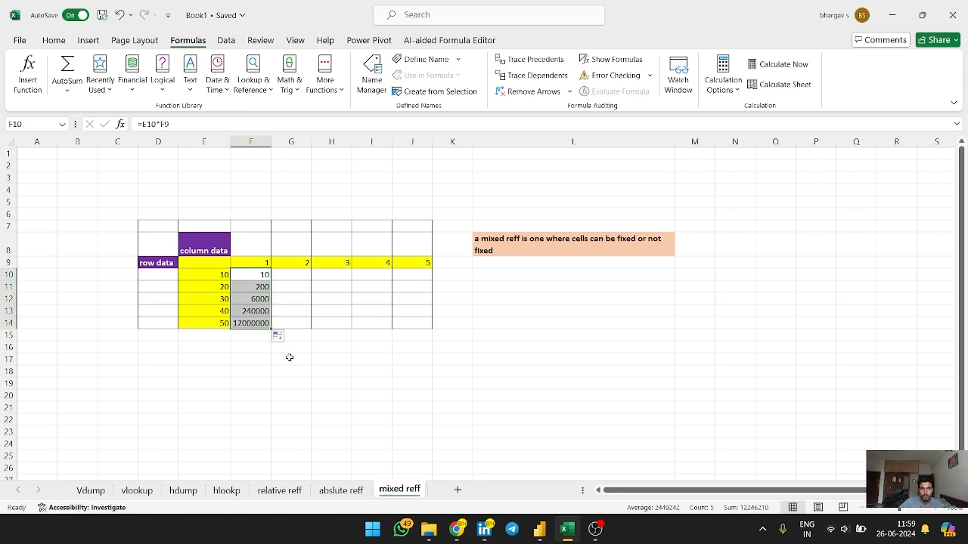
Inspect the copied product formulas against the row and column values
{"action": "left_click", "coordinate": [229, 370]}
{"action": "left_click", "coordinate": [263, 311]}
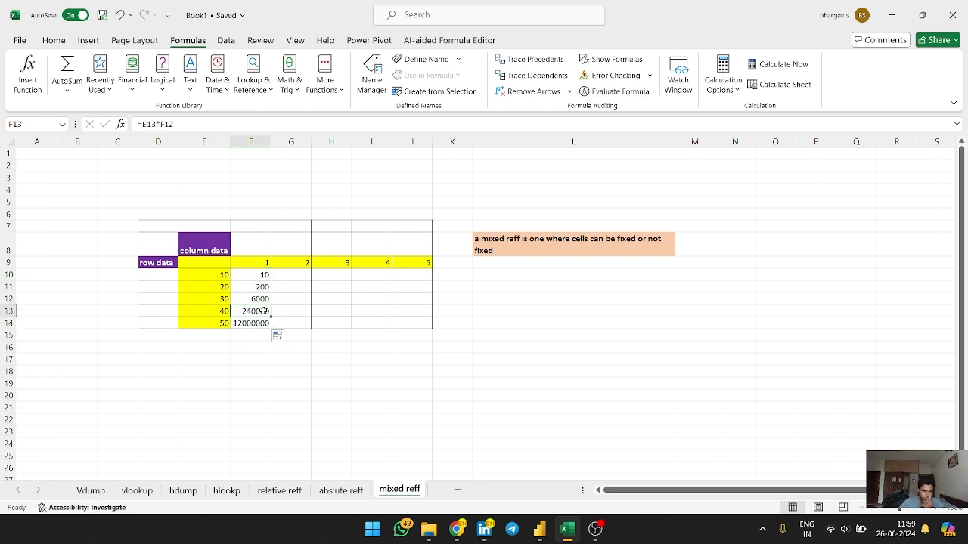
{"action": "left_click", "coordinate": [212, 289]}
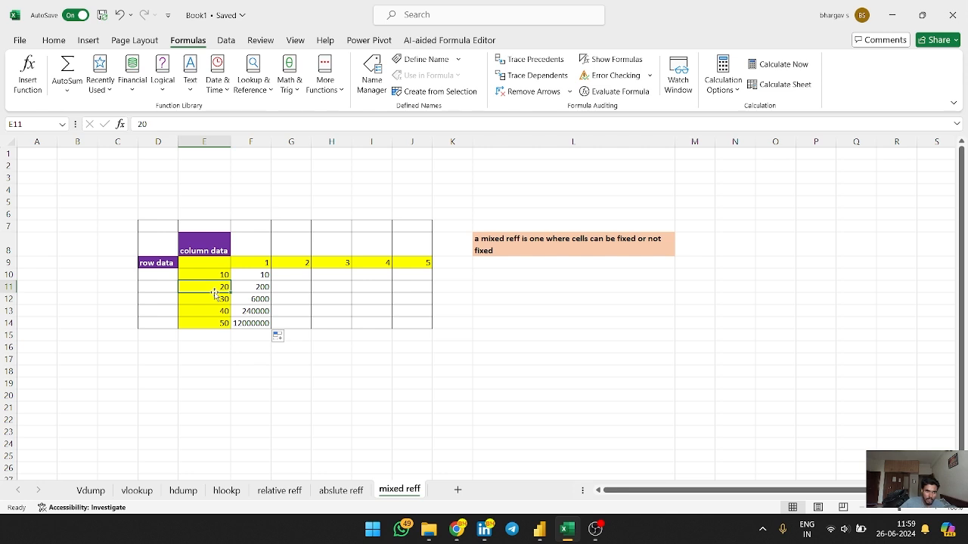
{"action": "left_click", "coordinate": [255, 275]}
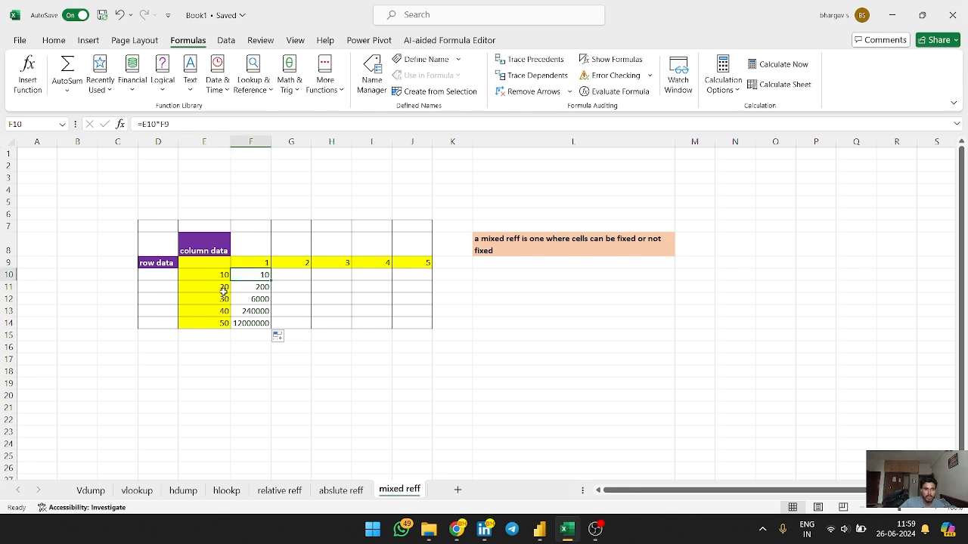
{"action": "left_click", "coordinate": [222, 290]}
{"action": "left_click", "coordinate": [255, 276]}
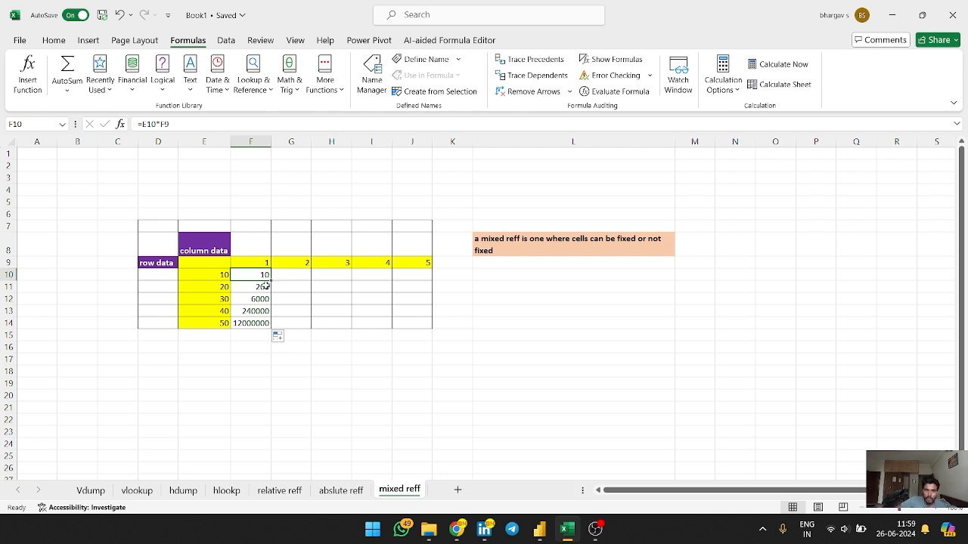
Refill the product formula down, then undo the fill and the original formula entry
{"action": "left_click_drag", "start_coordinate": [270, 280], "coordinate": [271, 331]}
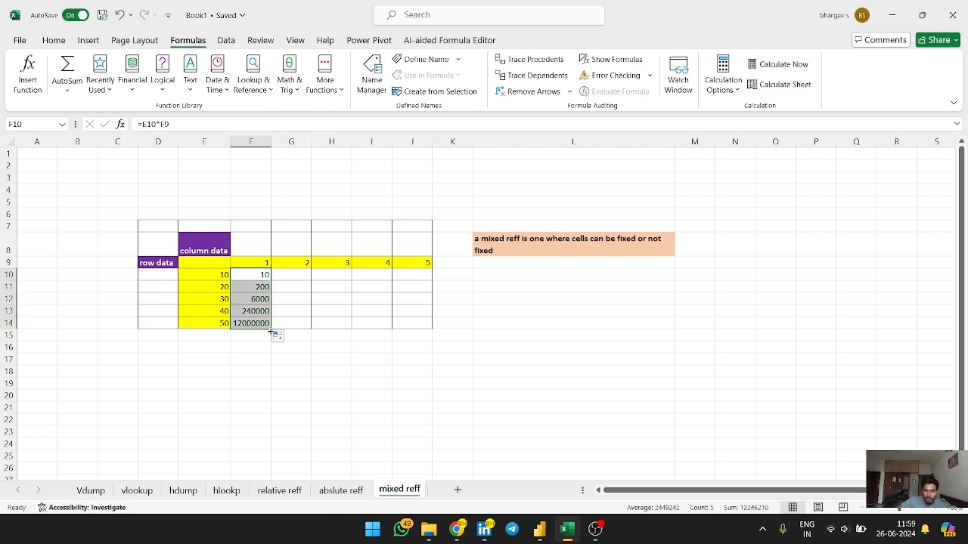
{"action": "key", "text": "ctrl+z"}
{"action": "key", "text": "ctrl+z"}
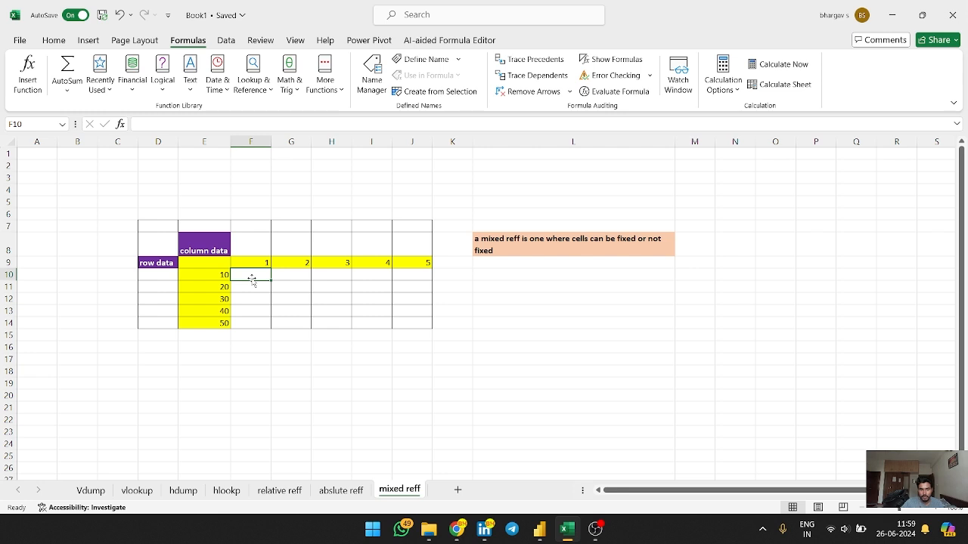
Enter =E10*$F$9 in the first product cell F10 and fill it down to row 14
{"action": "type", "text": "="}
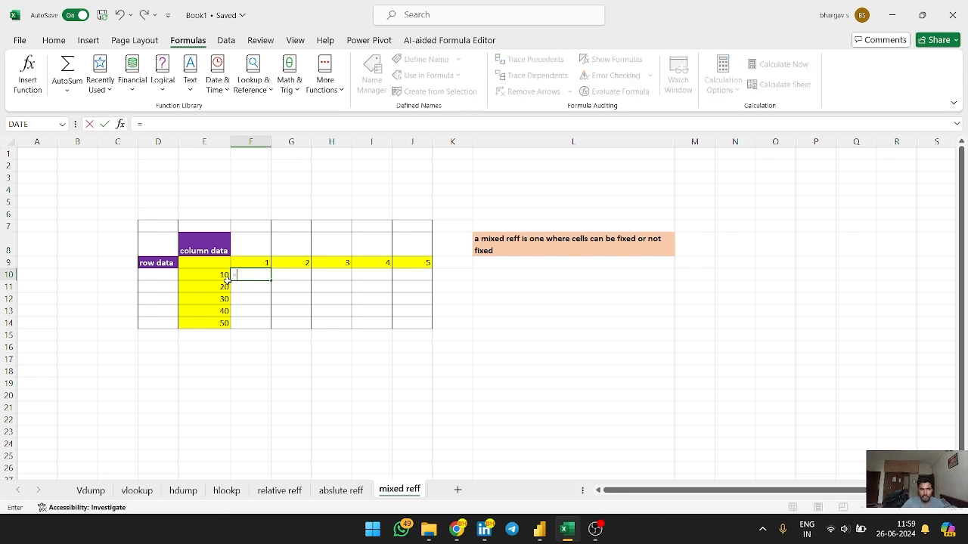
{"action": "left_click", "coordinate": [224, 279]}
{"action": "type", "text": "*"}
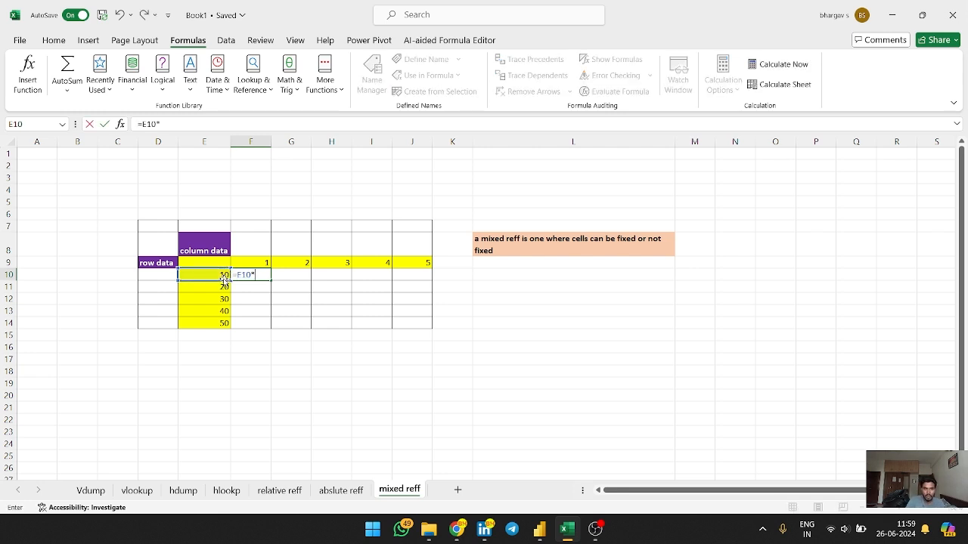
{"action": "left_click", "coordinate": [259, 263]}
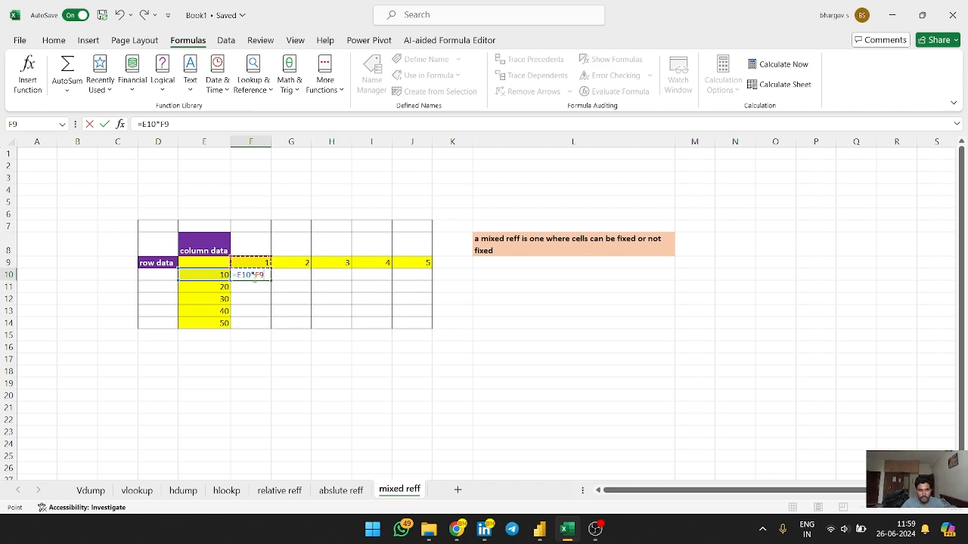
{"action": "key", "text": "F4"}
{"action": "key", "text": "Return"}
{"action": "left_click", "coordinate": [257, 274]}
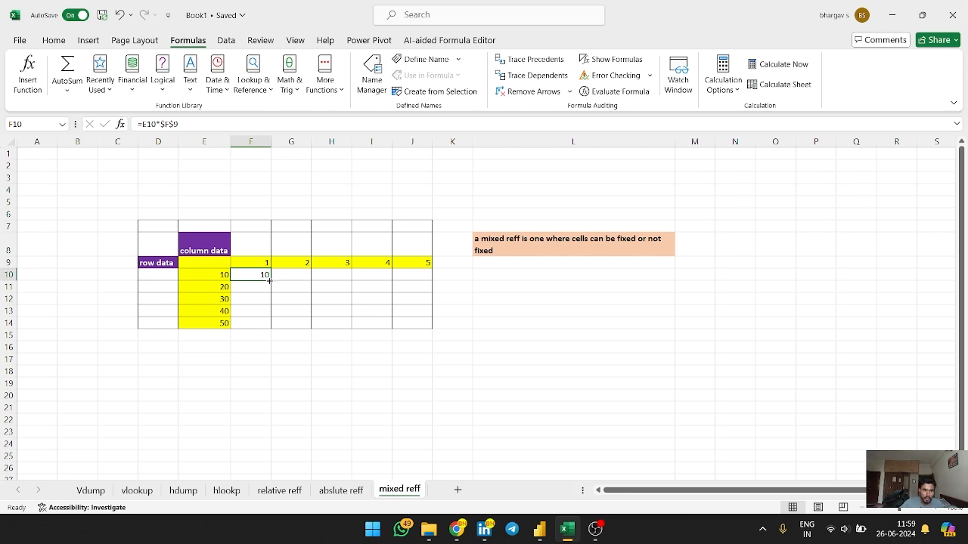
{"action": "left_click_drag", "start_coordinate": [271, 281], "coordinate": [270, 326]}
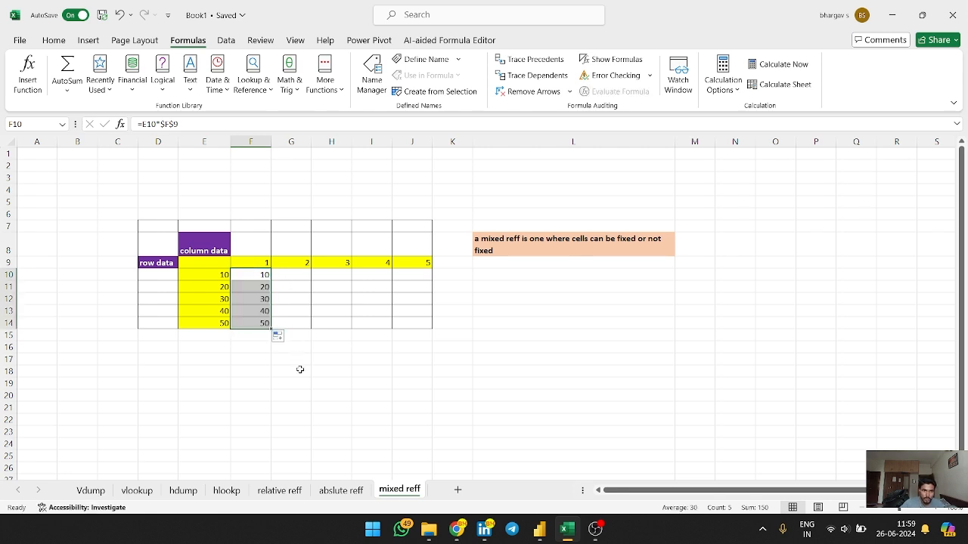
Examine the first product formula and its fixed reference to F9
{"action": "left_click", "coordinate": [261, 391]}
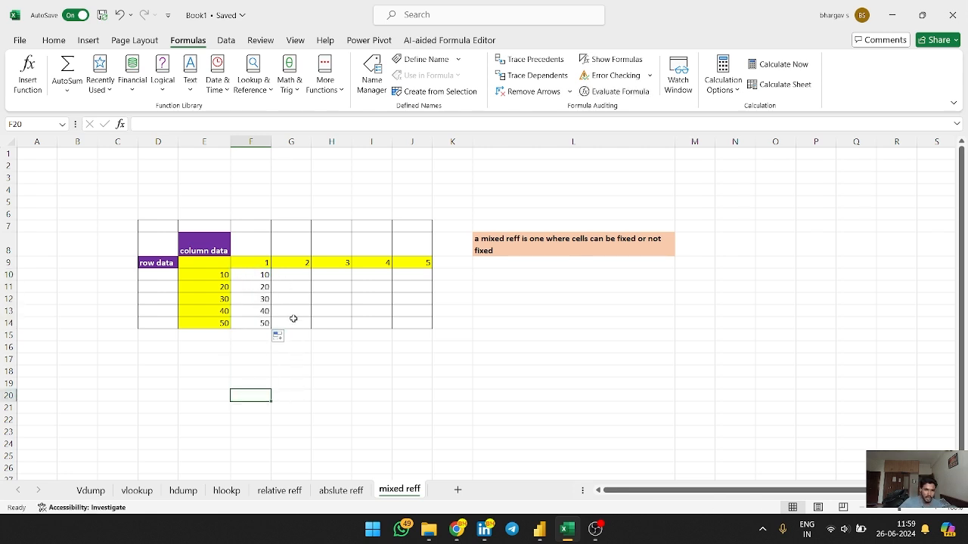
{"action": "left_click", "coordinate": [261, 276]}
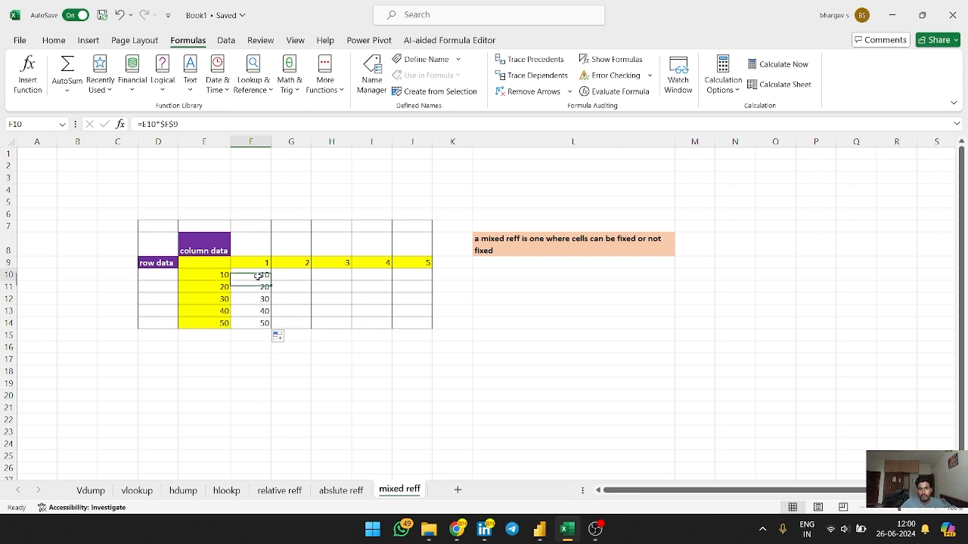
{"action": "left_click_drag", "start_coordinate": [161, 124], "coordinate": [241, 129]}
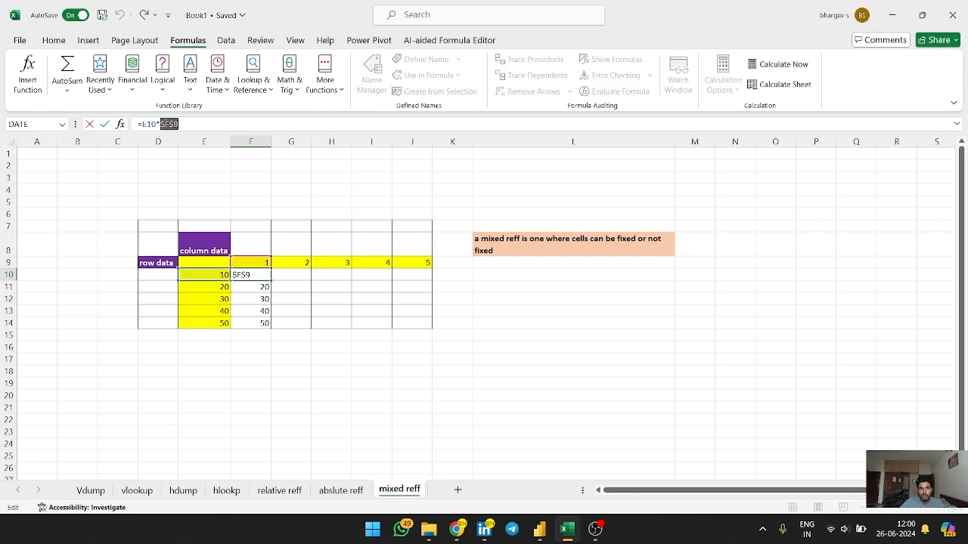
{"action": "left_click", "coordinate": [291, 298]}
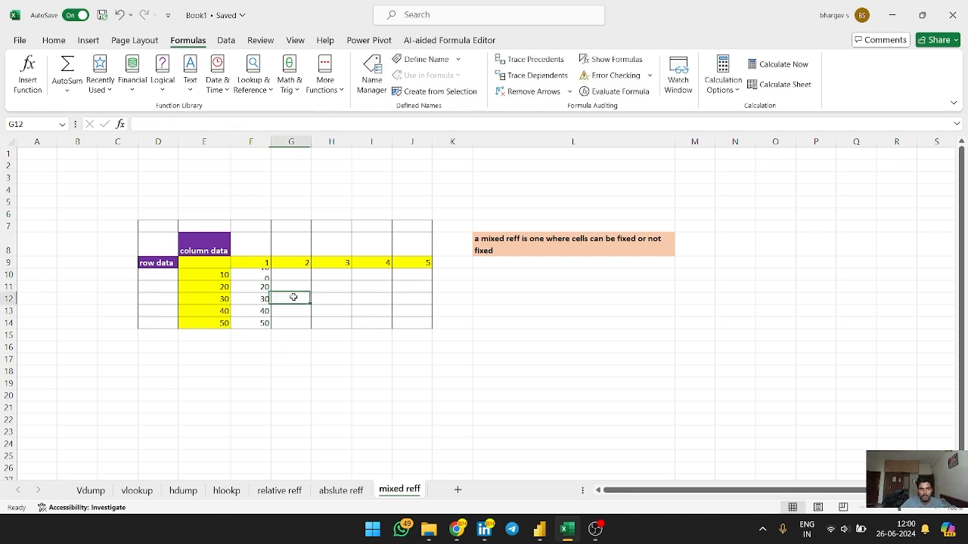
Fill the first product formula right into G10 and inspect the copied formula
{"action": "left_click", "coordinate": [264, 276]}
{"action": "left_click_drag", "start_coordinate": [270, 282], "coordinate": [309, 282]}
{"action": "left_click", "coordinate": [329, 398]}
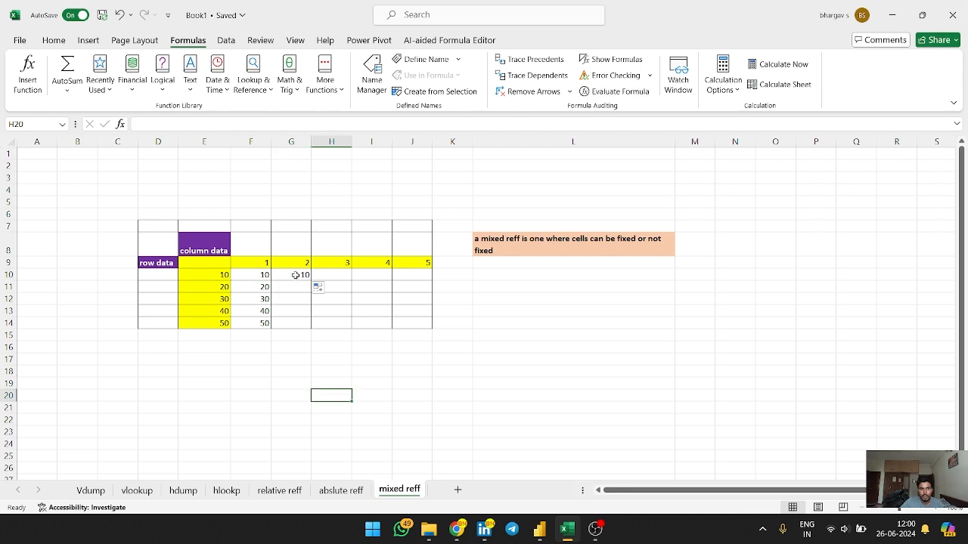
{"action": "left_click", "coordinate": [295, 276]}
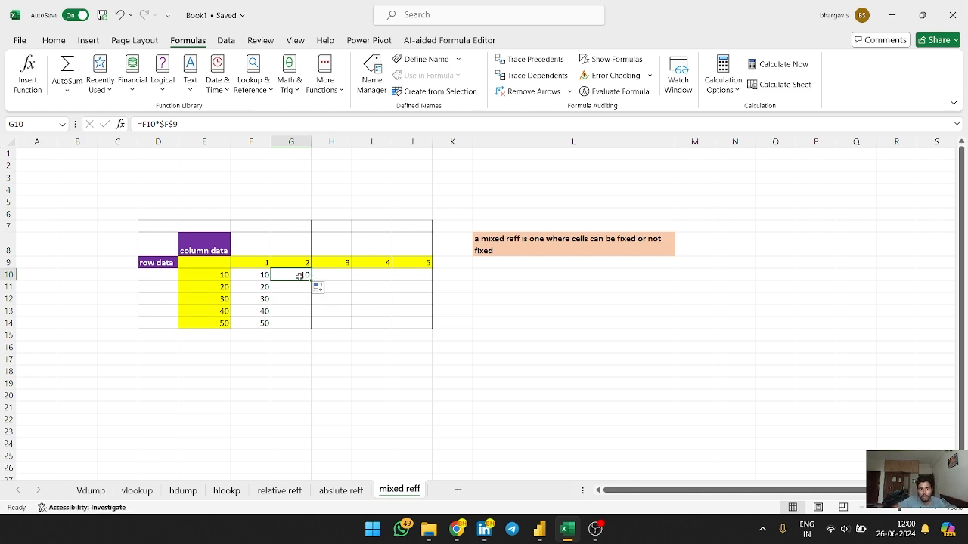
Enter =E10*$G$9 in G10 and fill it down to row 14
{"action": "type", "text": "="}
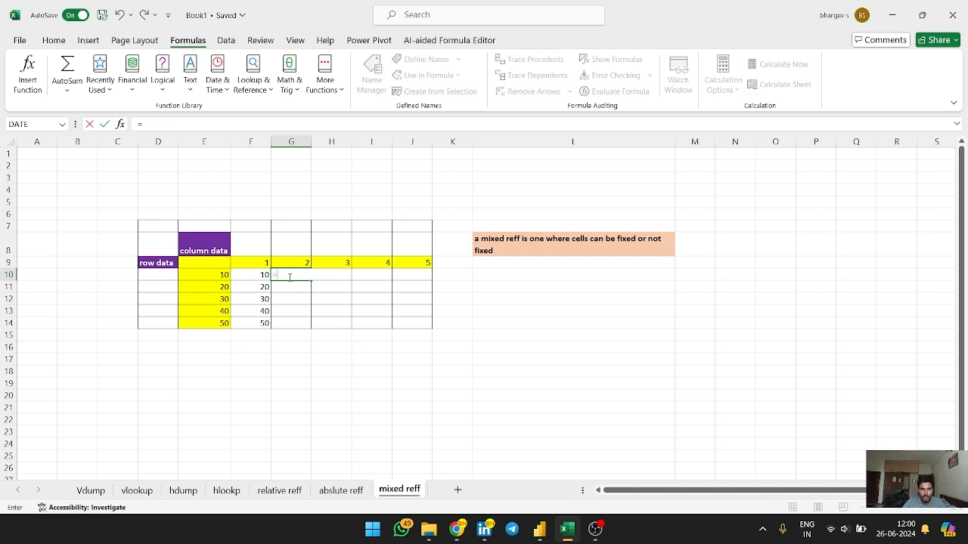
{"action": "left_click", "coordinate": [223, 275]}
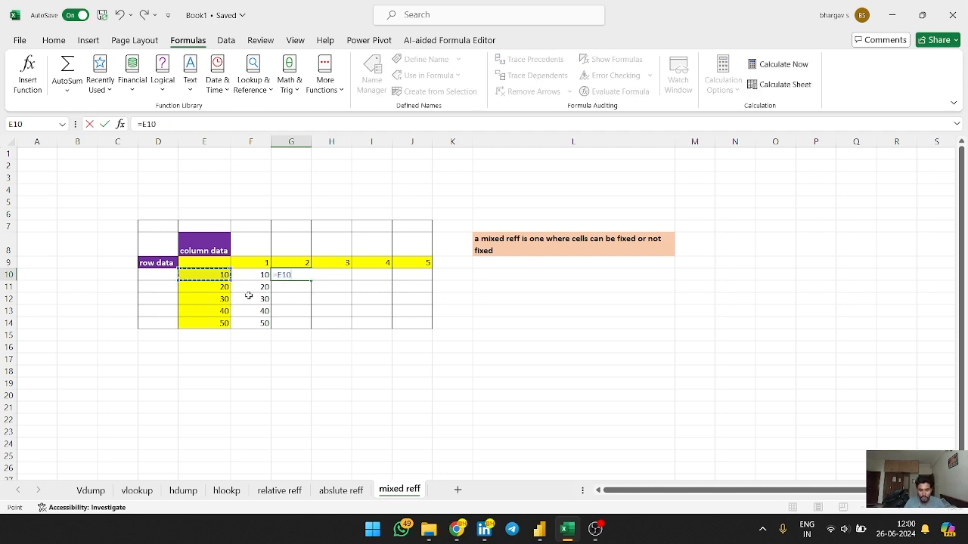
{"action": "type", "text": "*"}
{"action": "left_click", "coordinate": [298, 264]}
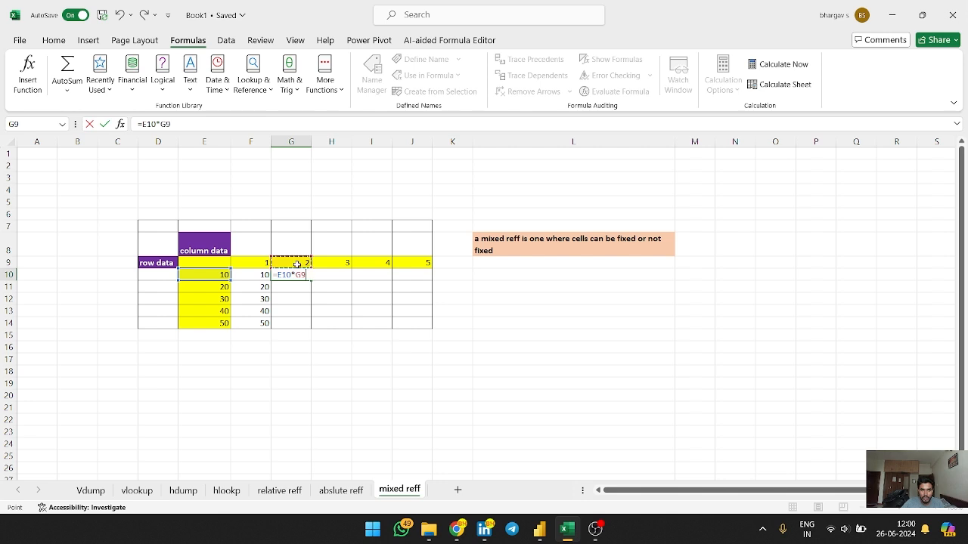
{"action": "key", "text": "F4"}
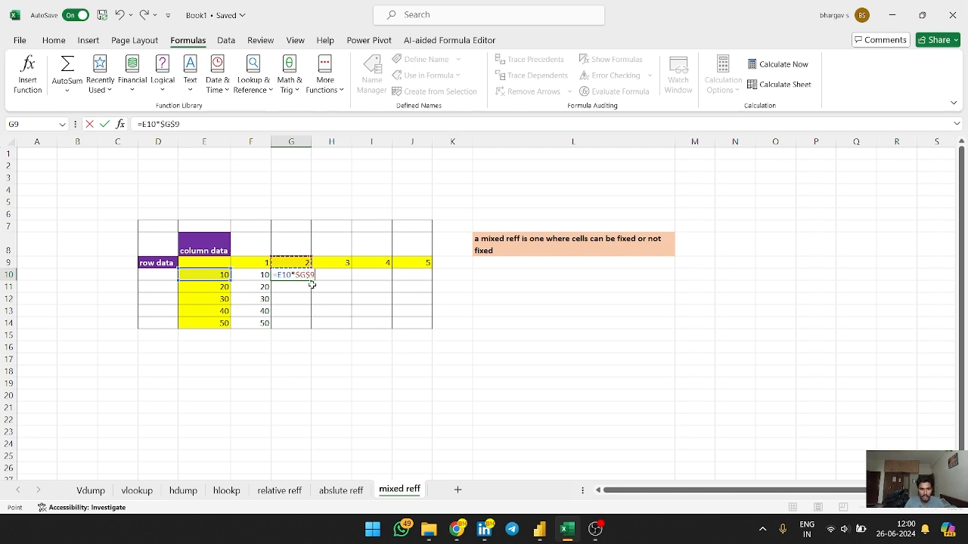
{"action": "key", "text": "Return"}
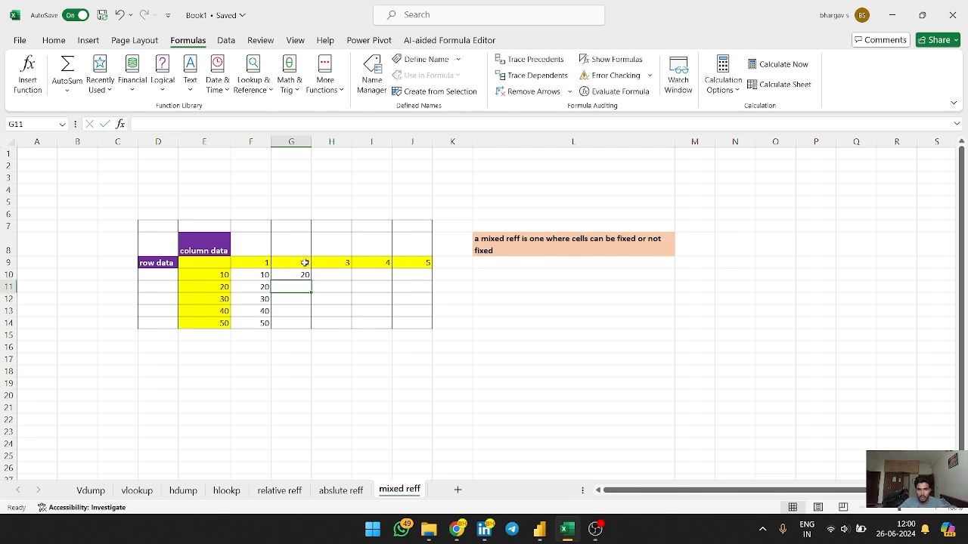
{"action": "left_click", "coordinate": [305, 276]}
{"action": "left_click_drag", "start_coordinate": [310, 281], "coordinate": [310, 327]}
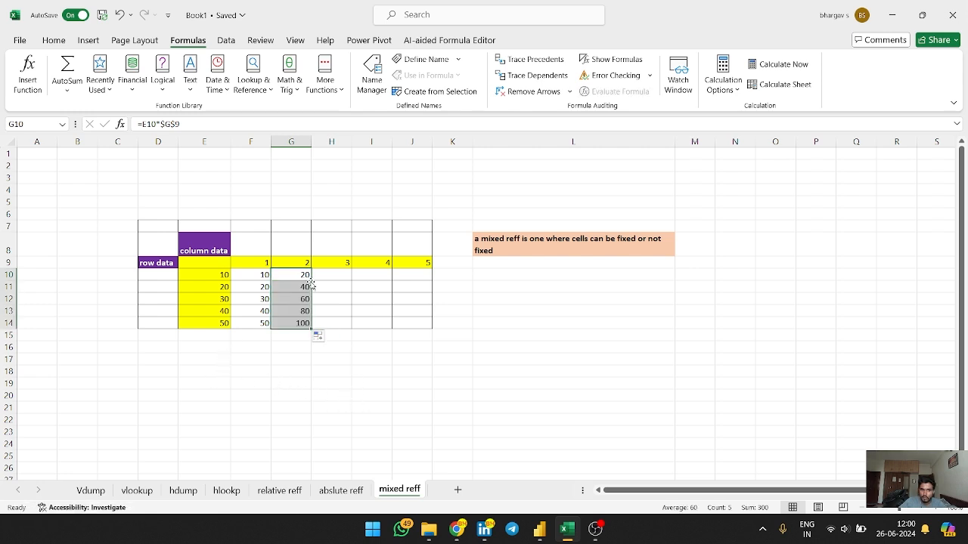
Clear all product formulas from F10:G14
{"action": "left_click", "coordinate": [386, 357]}
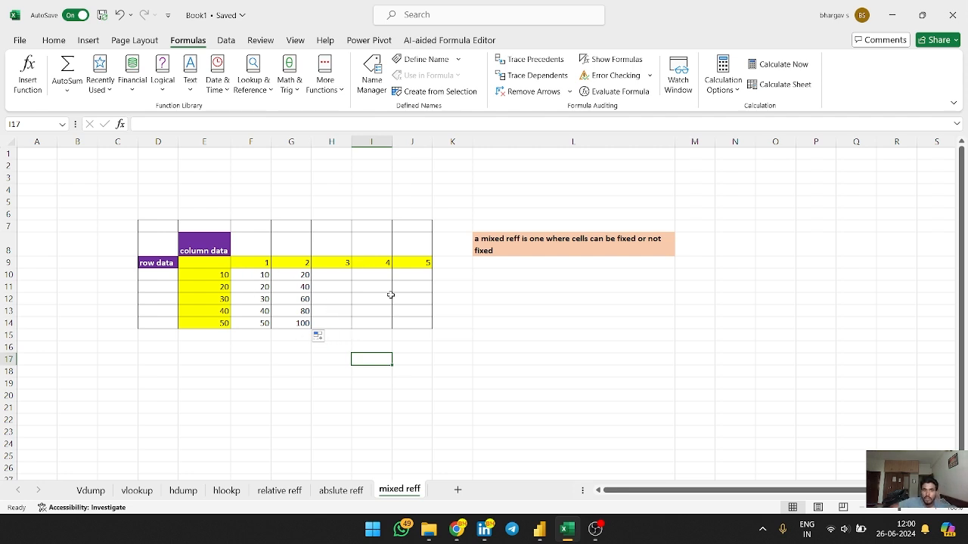
{"action": "left_click", "coordinate": [252, 276]}
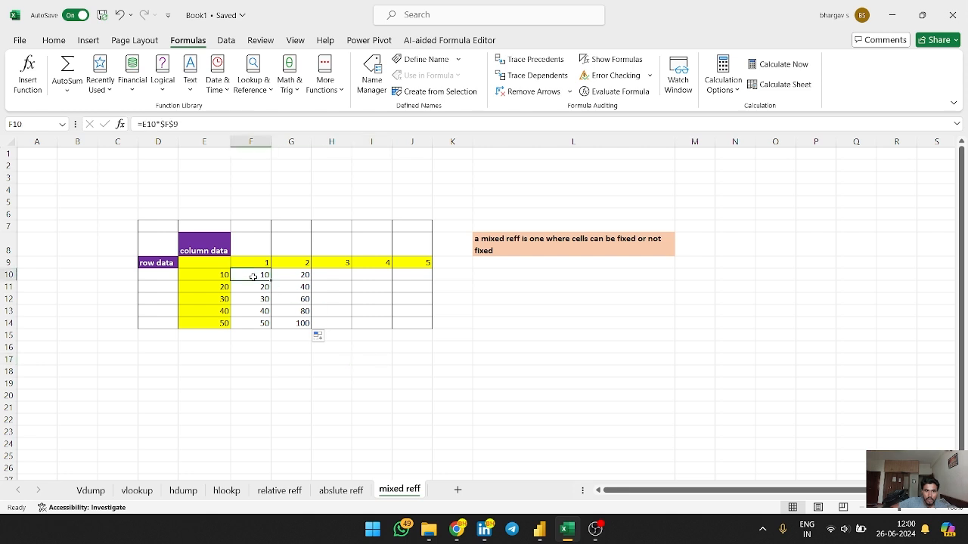
{"action": "left_click_drag", "start_coordinate": [253, 277], "coordinate": [311, 326]}
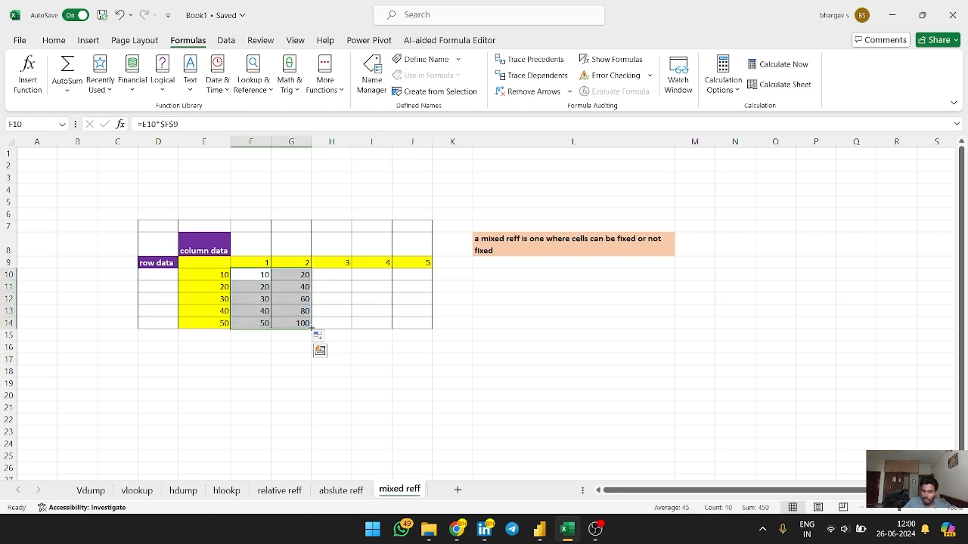
{"action": "key", "text": "Delete"}
{"action": "left_click", "coordinate": [238, 277]}
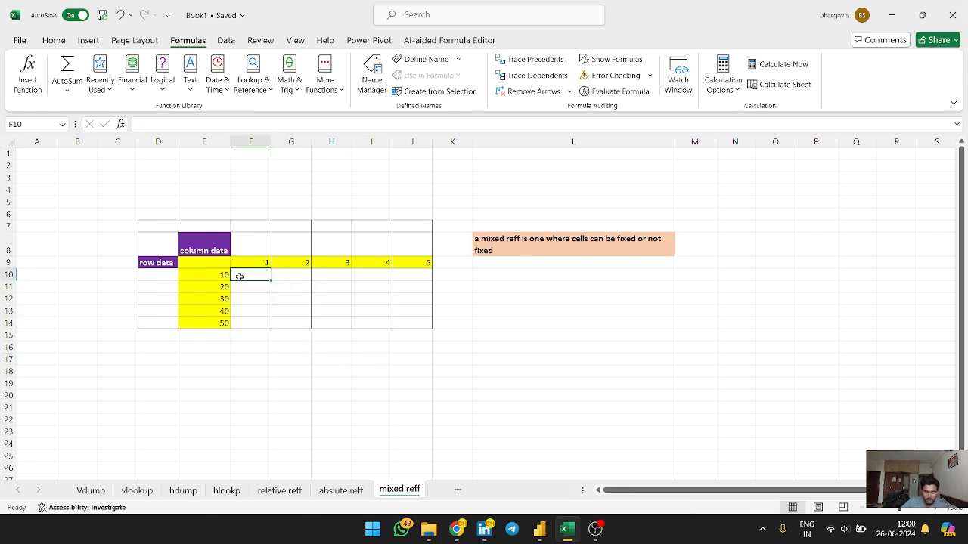
Start a new formula in F10 that references the column value E10
{"action": "type", "text": "="}
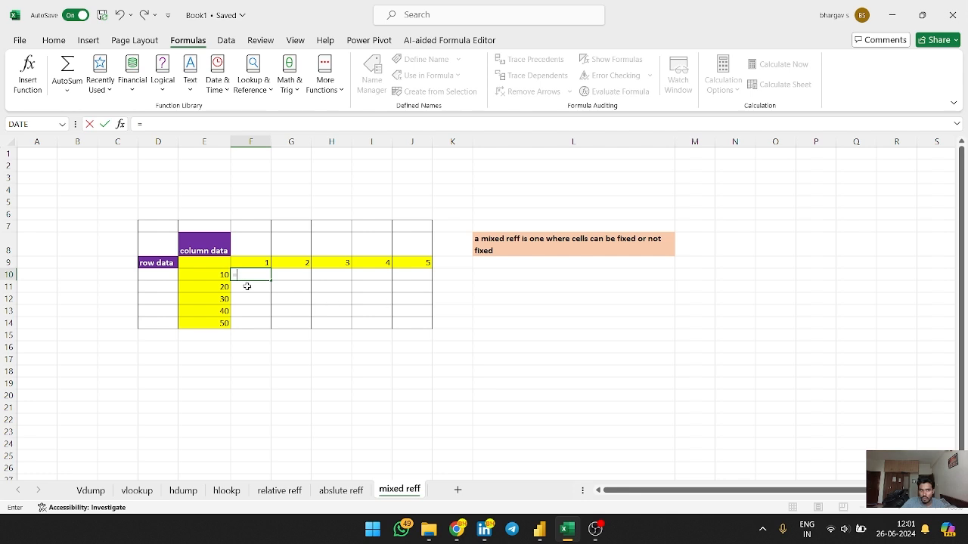
{"action": "left_click", "coordinate": [206, 266]}
{"action": "left_click_drag", "start_coordinate": [206, 266], "coordinate": [206, 323]}
{"action": "left_click", "coordinate": [274, 386]}
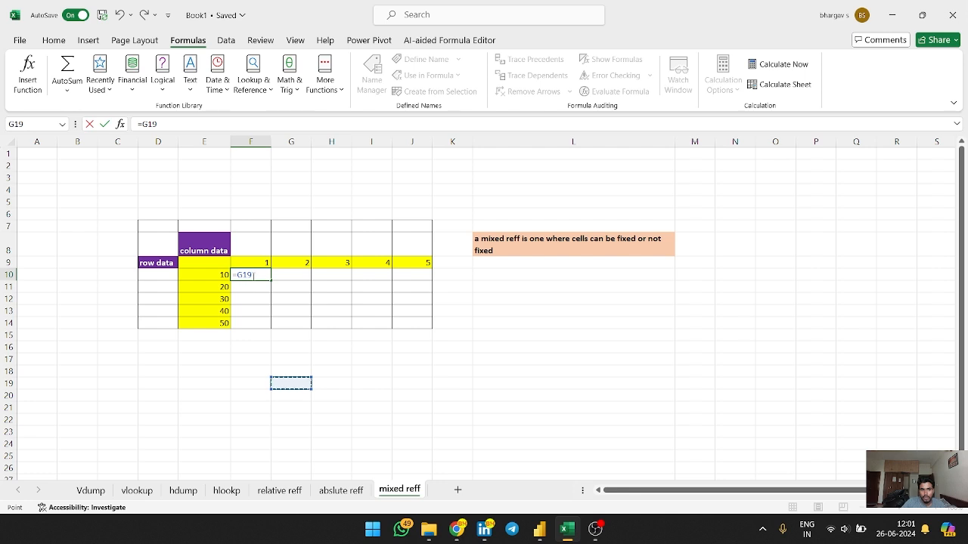
{"action": "key", "text": "BackSpace"}
{"action": "key", "text": "BackSpace"}
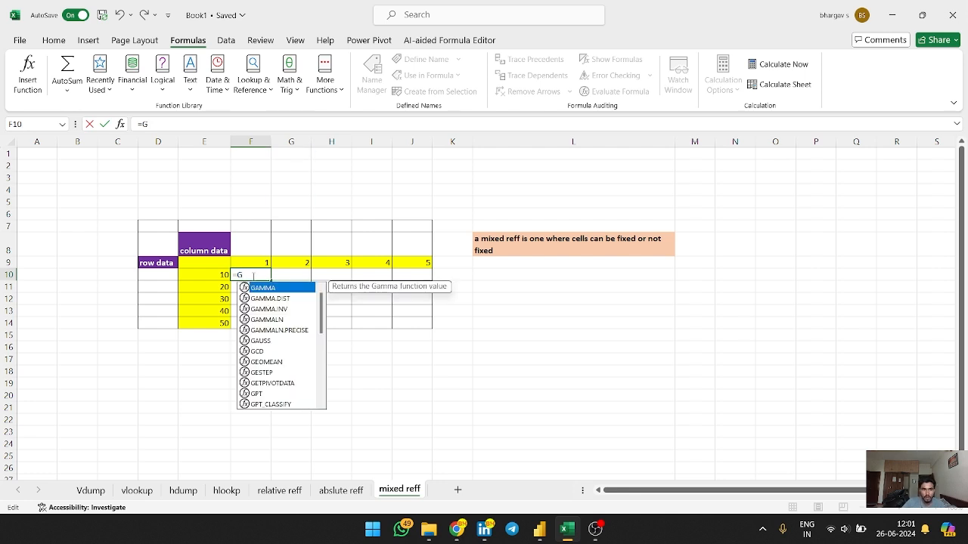
{"action": "key", "text": "BackSpace"}
{"action": "left_click", "coordinate": [217, 277]}
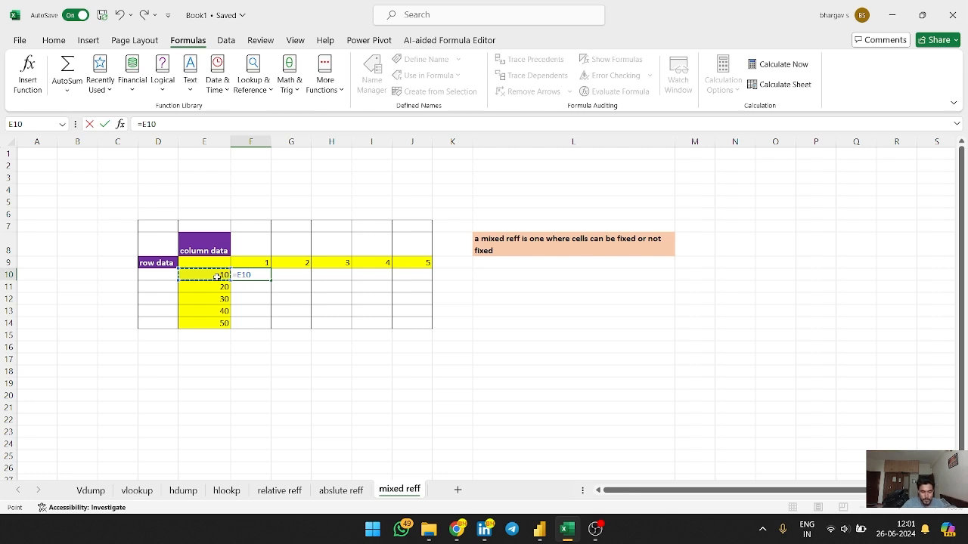
Cycle the E10 reference through its absolute and mixed forms, leaving it as $E10
{"action": "key", "text": "F4"}
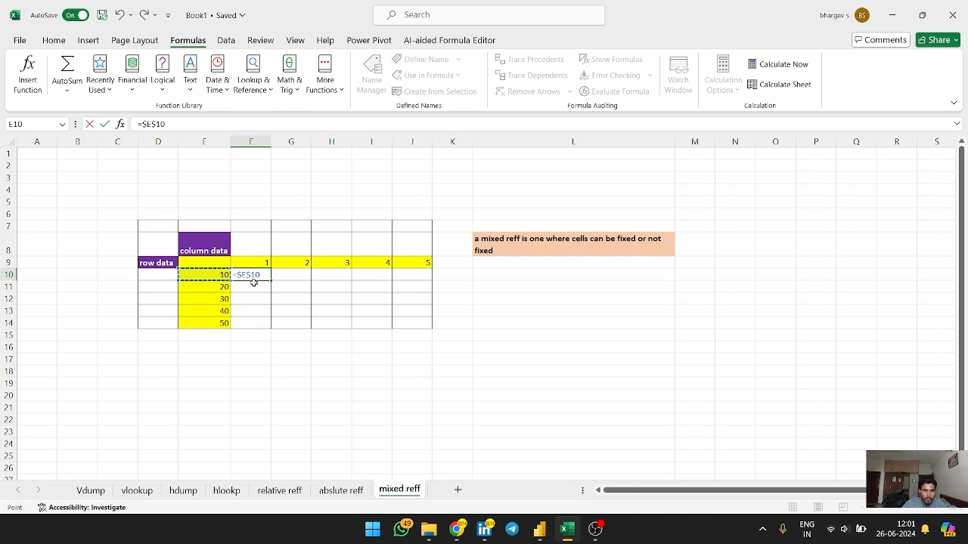
{"action": "key", "text": "F4"}
{"action": "key", "text": "F4"}
{"action": "key", "text": "F4"}
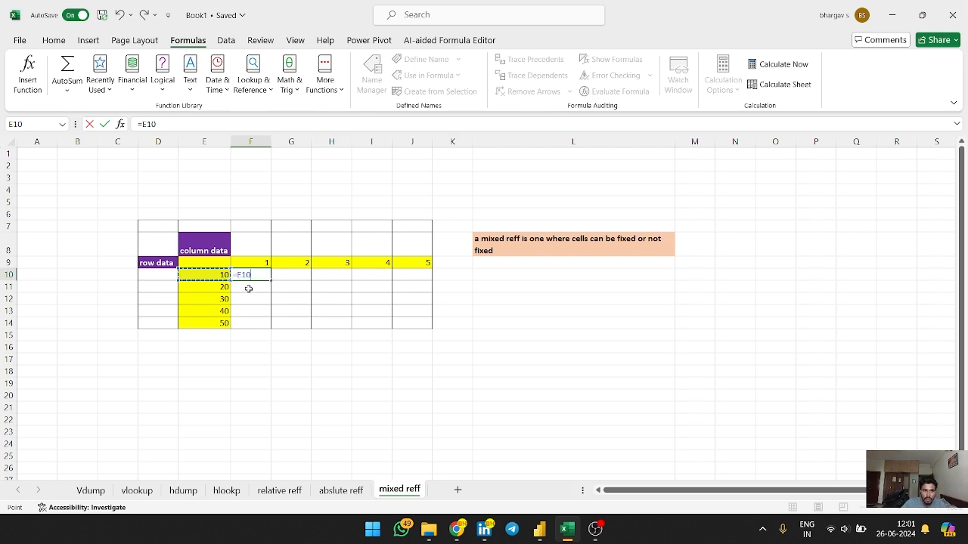
{"action": "key", "text": "F4"}
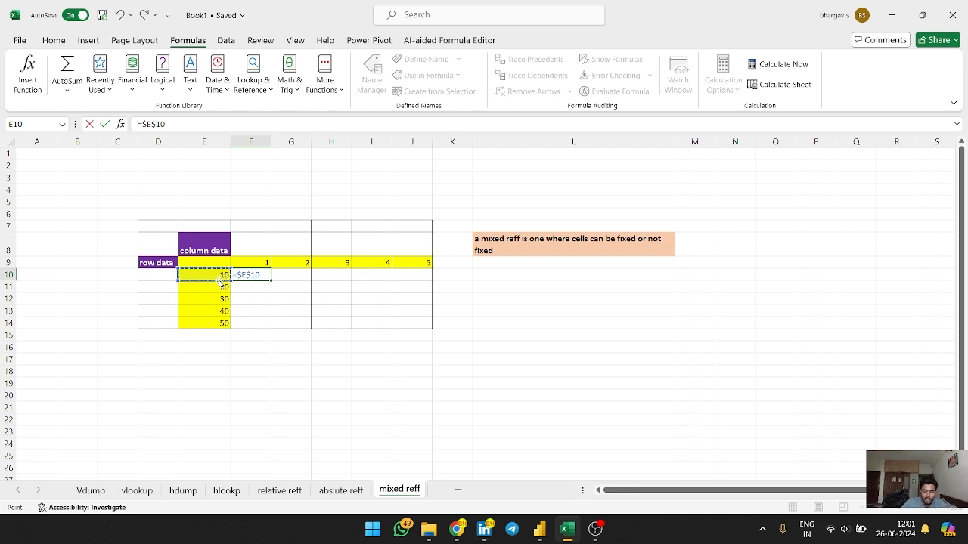
{"action": "key", "text": "F4"}
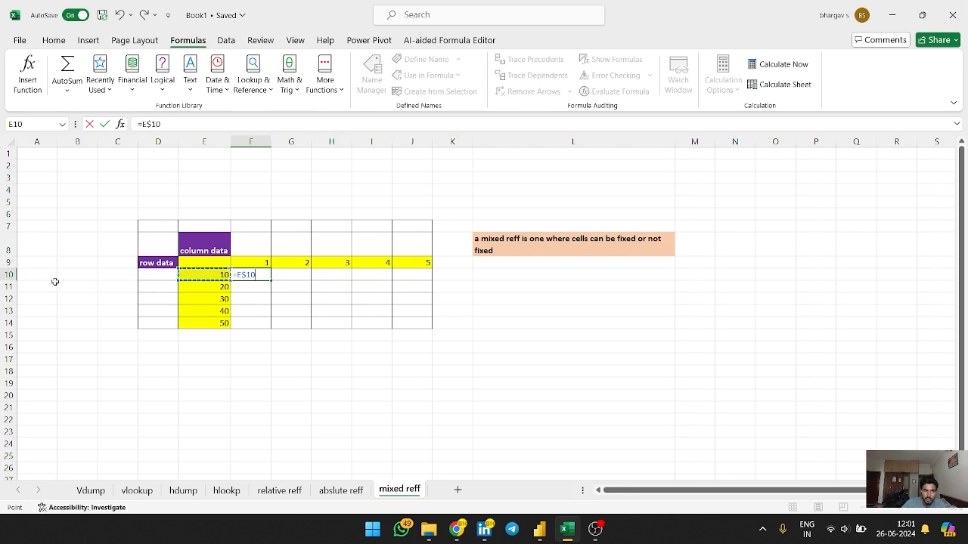
{"action": "key", "text": "F4"}
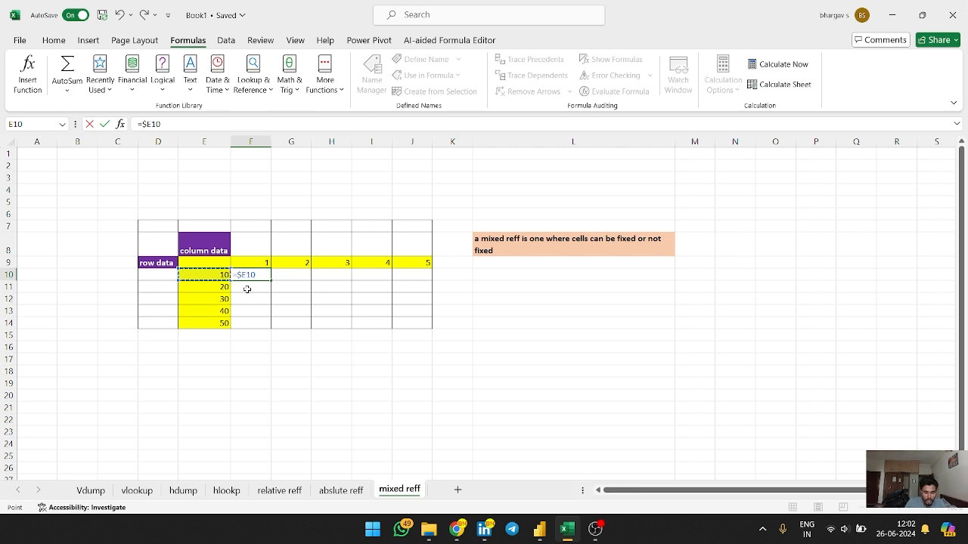
Complete the formula in F10 as =$E10*F$9, locking the row of the F9 reference
{"action": "type", "text": "*"}
{"action": "left_click", "coordinate": [256, 263]}
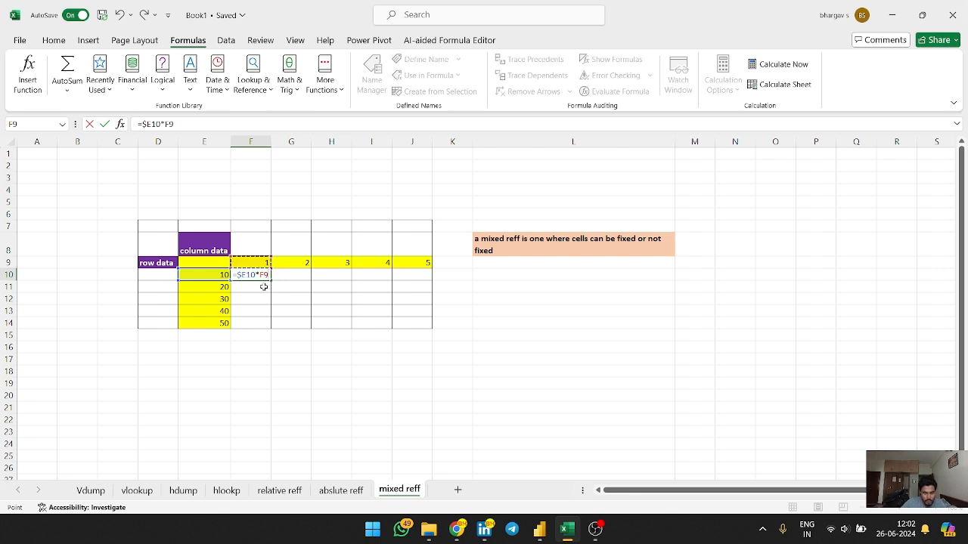
{"action": "key", "text": "F4"}
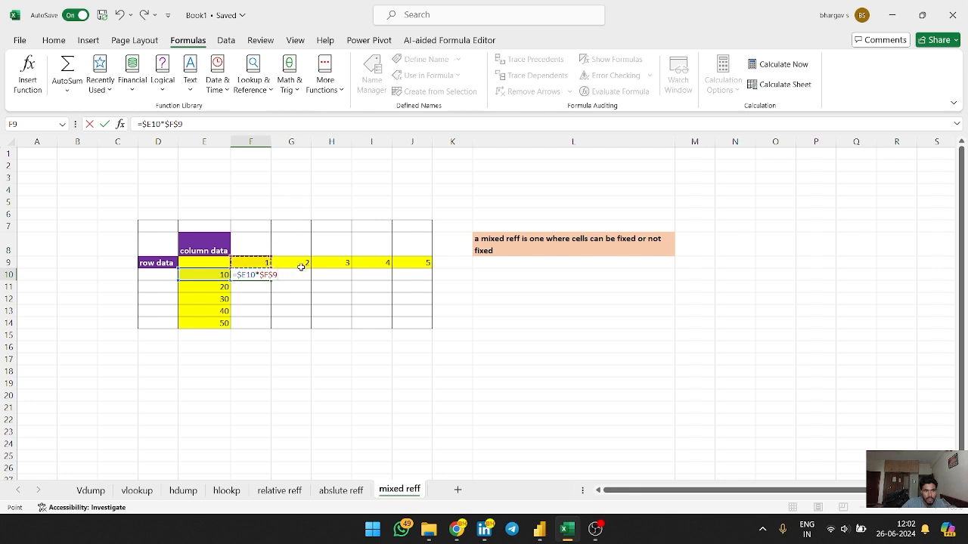
{"action": "key", "text": "F4"}
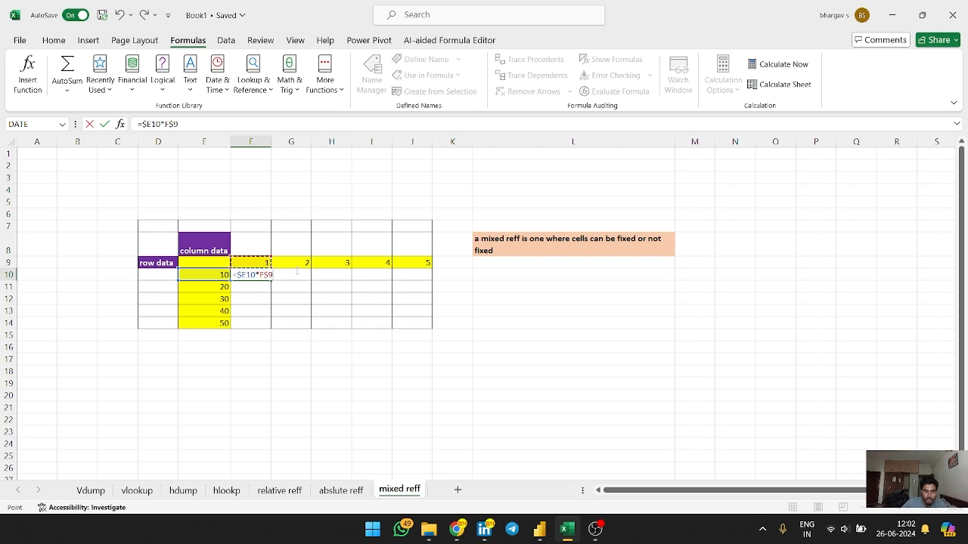
{"action": "key", "text": "Return"}
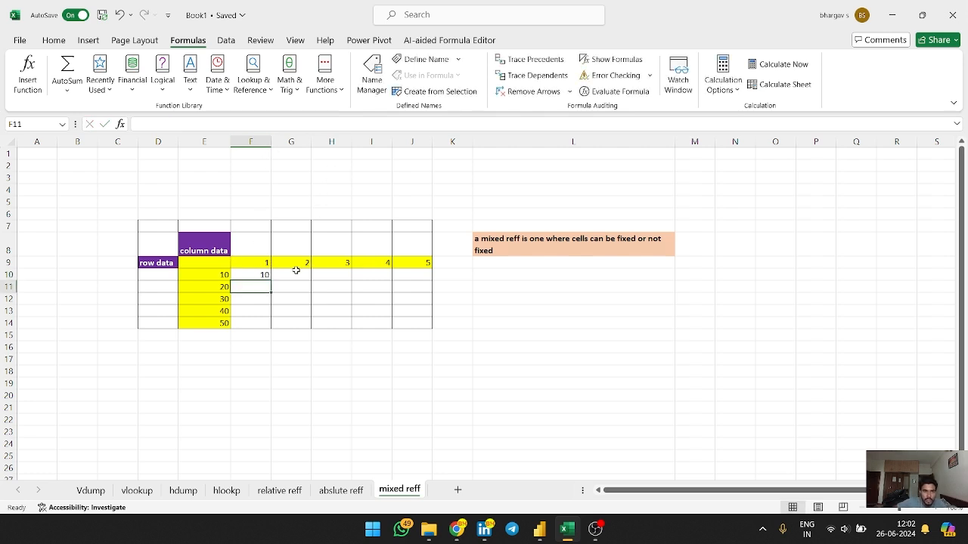
Fill the mixed-reference formula across to column J and down to row 14, then inspect F10
{"action": "left_click", "coordinate": [249, 273]}
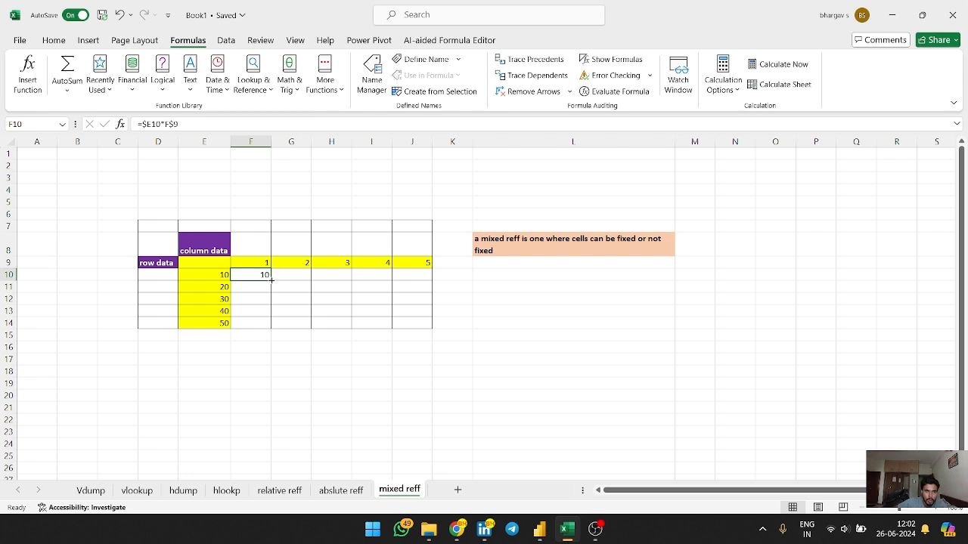
{"action": "left_click_drag", "start_coordinate": [269, 278], "coordinate": [363, 320]}
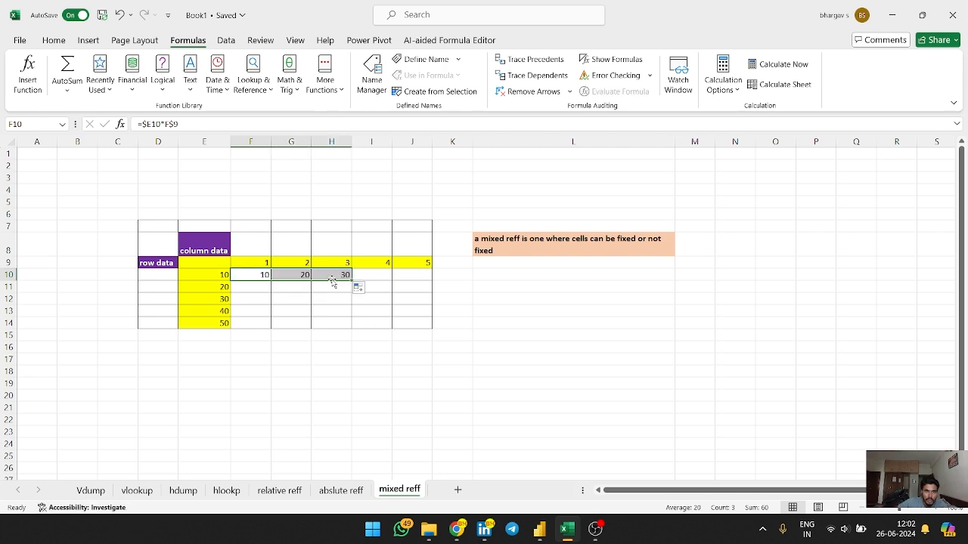
{"action": "left_click_drag", "start_coordinate": [352, 281], "coordinate": [353, 303]}
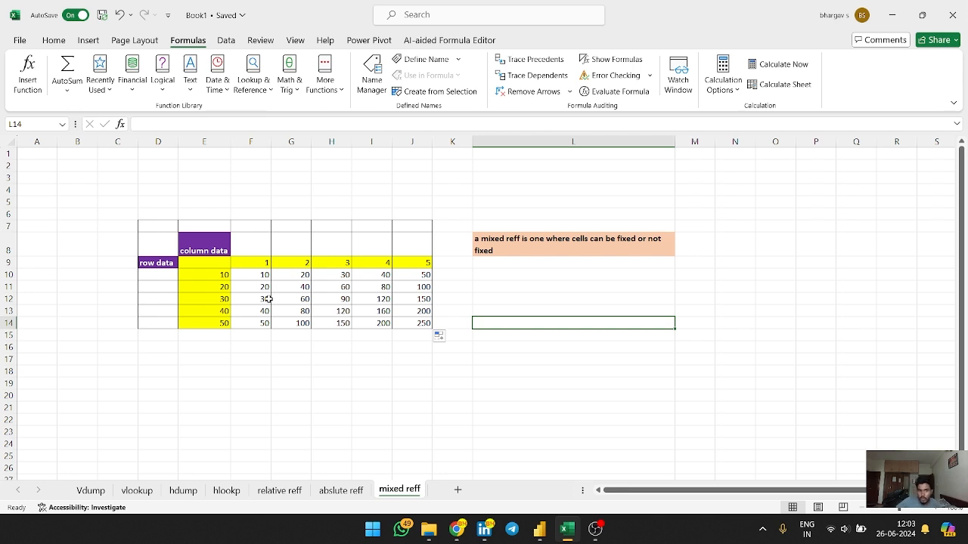
{"action": "left_click", "coordinate": [265, 275]}
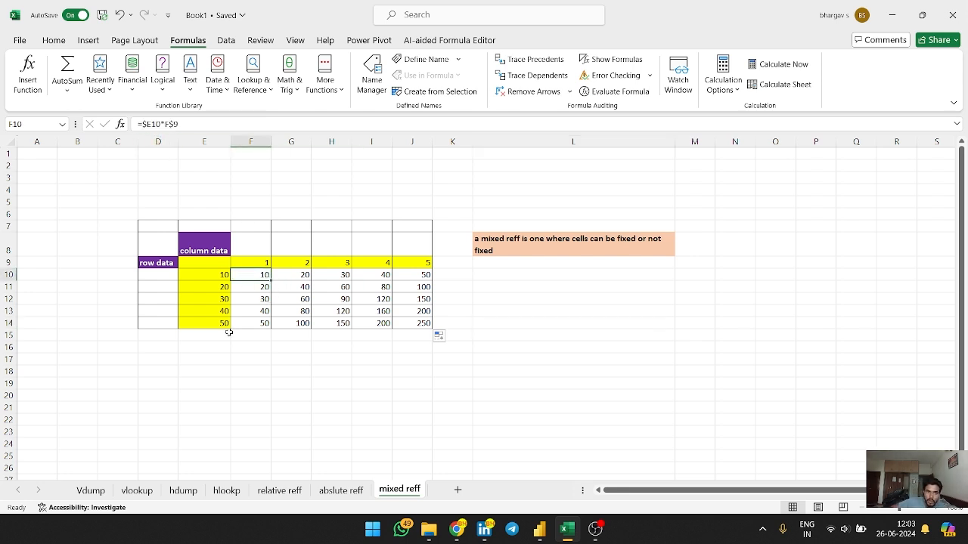